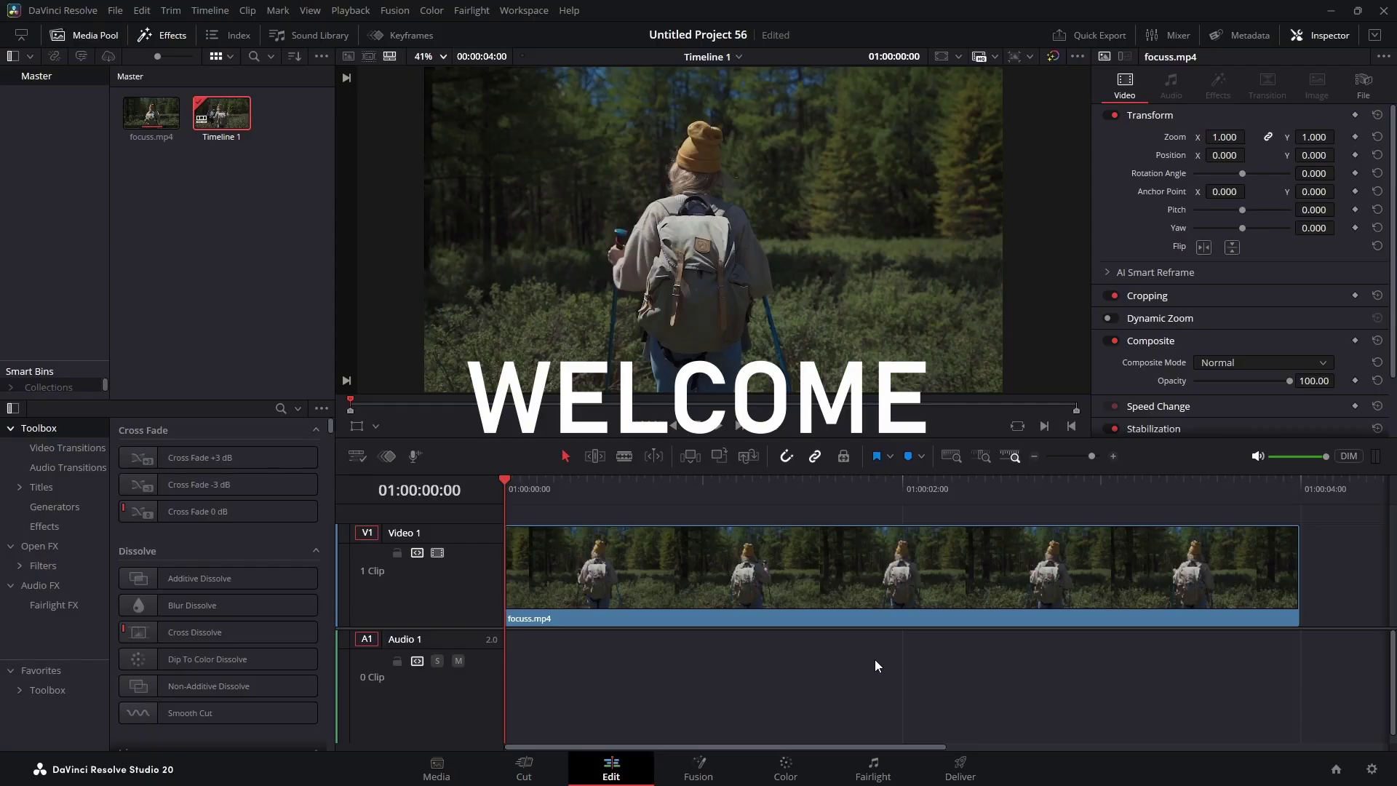
Step: Scrub the opening of the hiker clip and select focuss.mp4 on track V1
drag(505, 480, 552, 535)
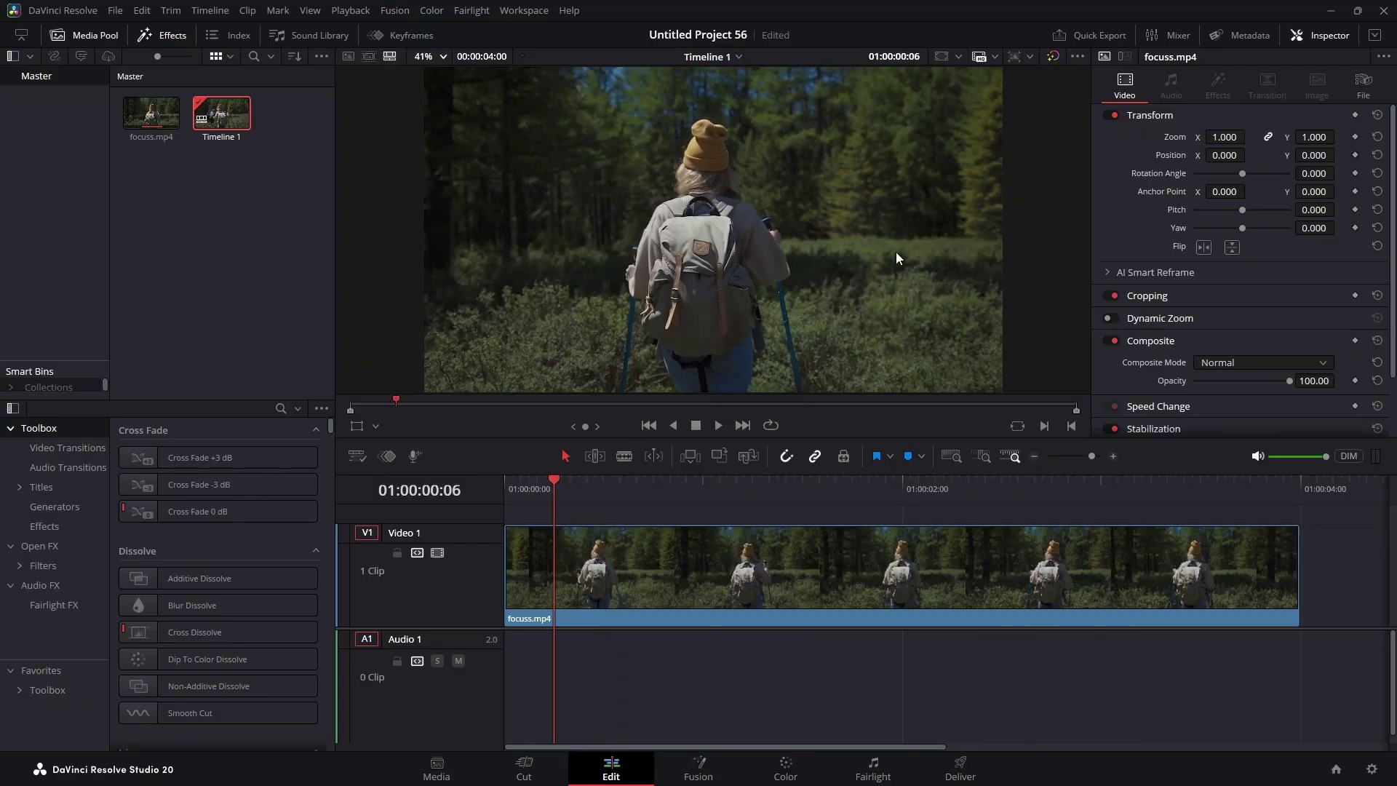
click(670, 567)
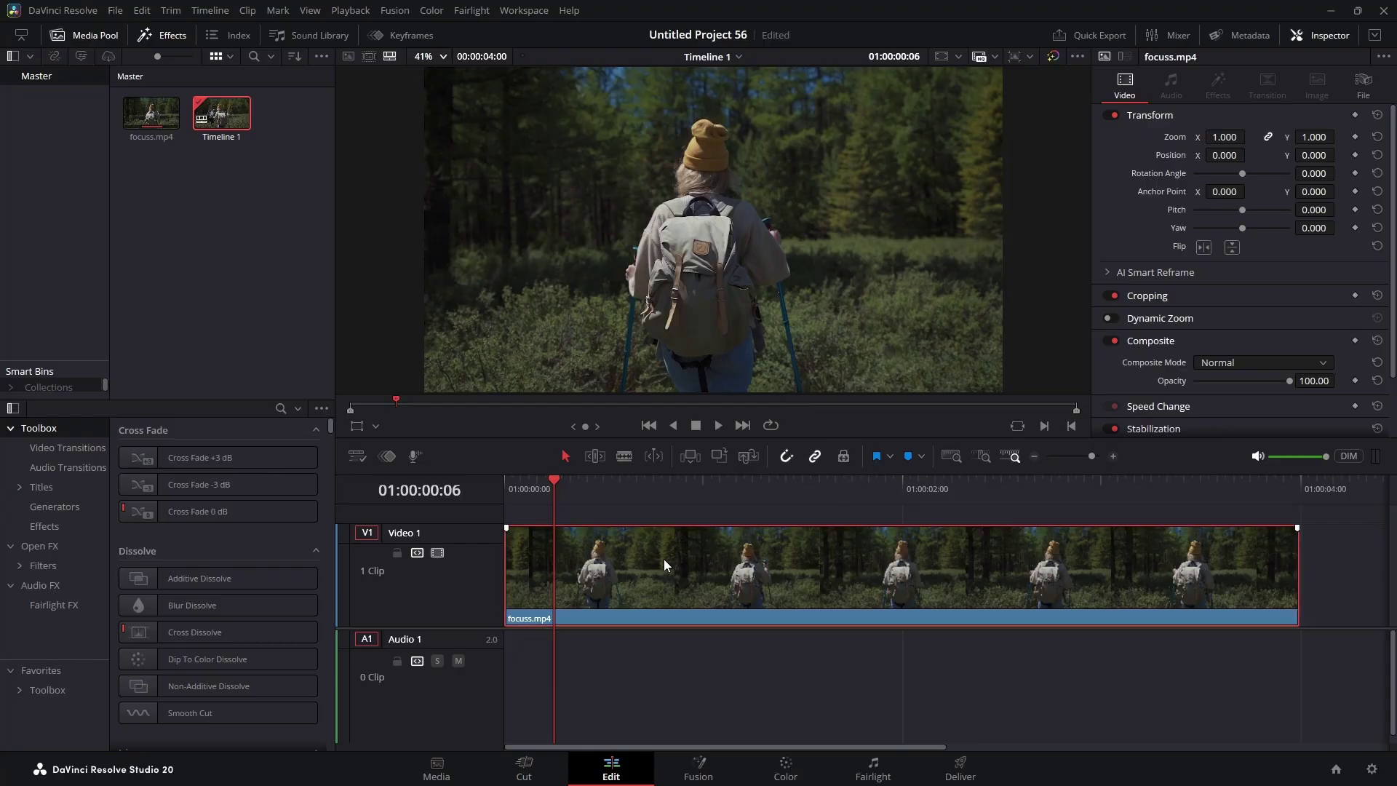
Step: Move the clip to the Color page, check its frames, and enable the AI Magic Mask overlay
click(784, 770)
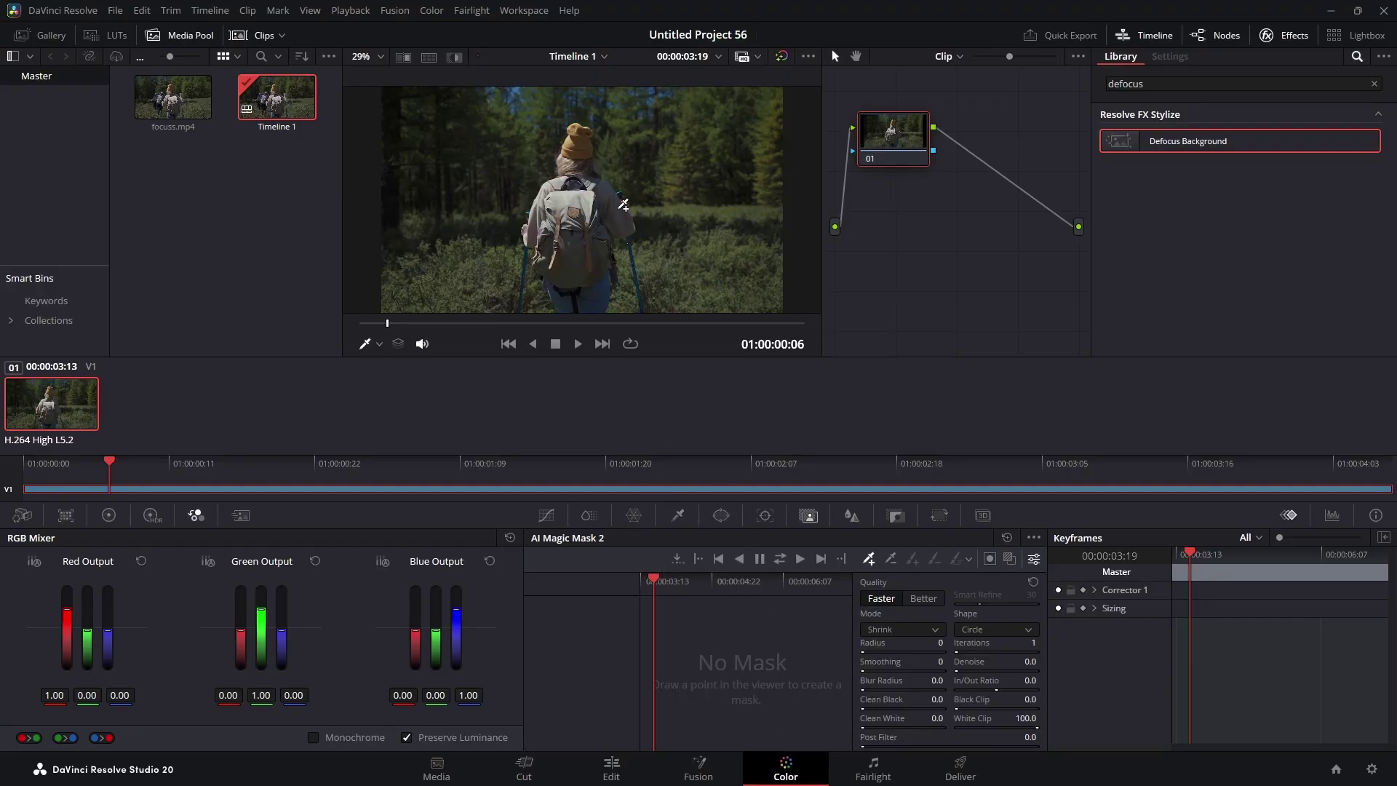
mouse_move(655, 579)
mouse_down()
mouse_move(682, 578)
mouse_move(649, 577)
mouse_up()
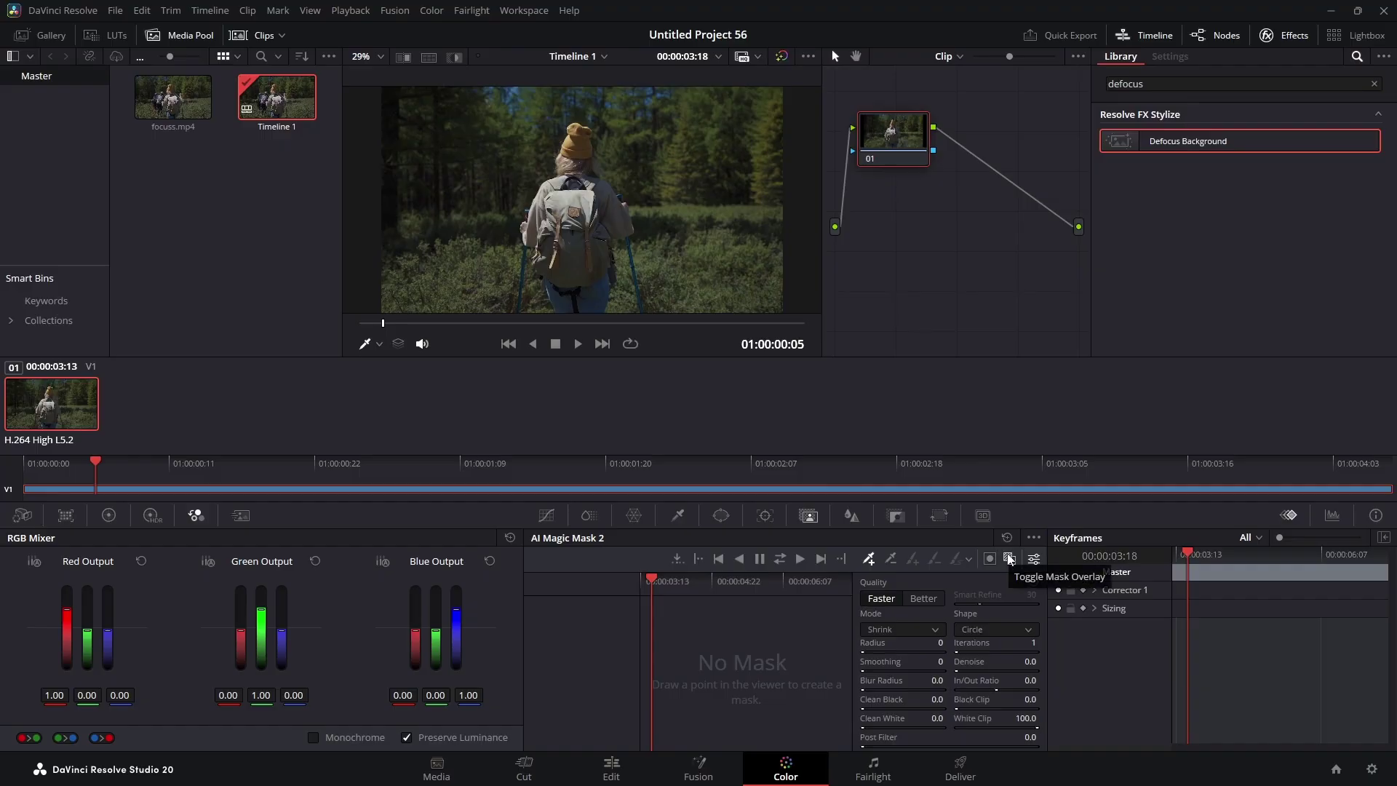
click(1009, 558)
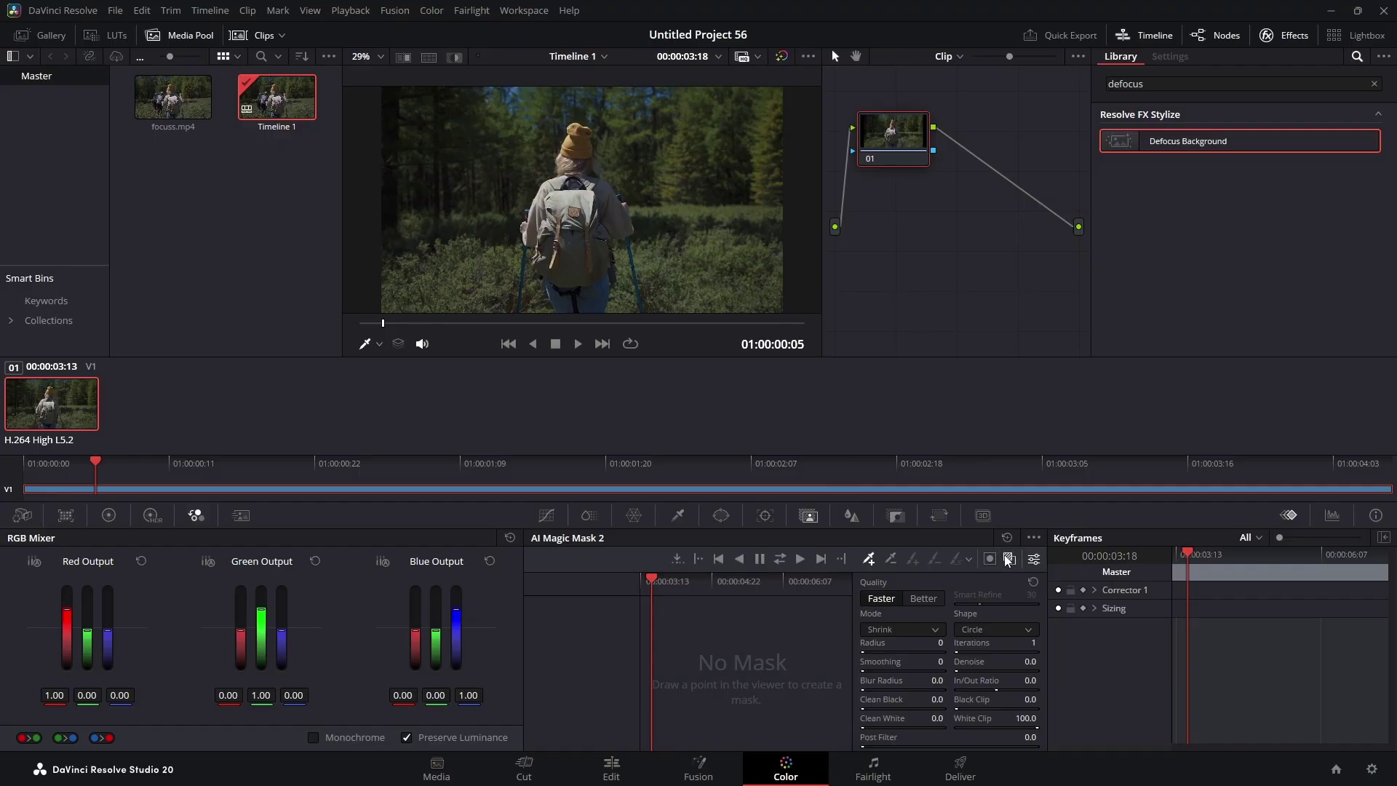
Step: Add the hiker's beanie, backpack and arm to the Magic Mask subject
click(578, 136)
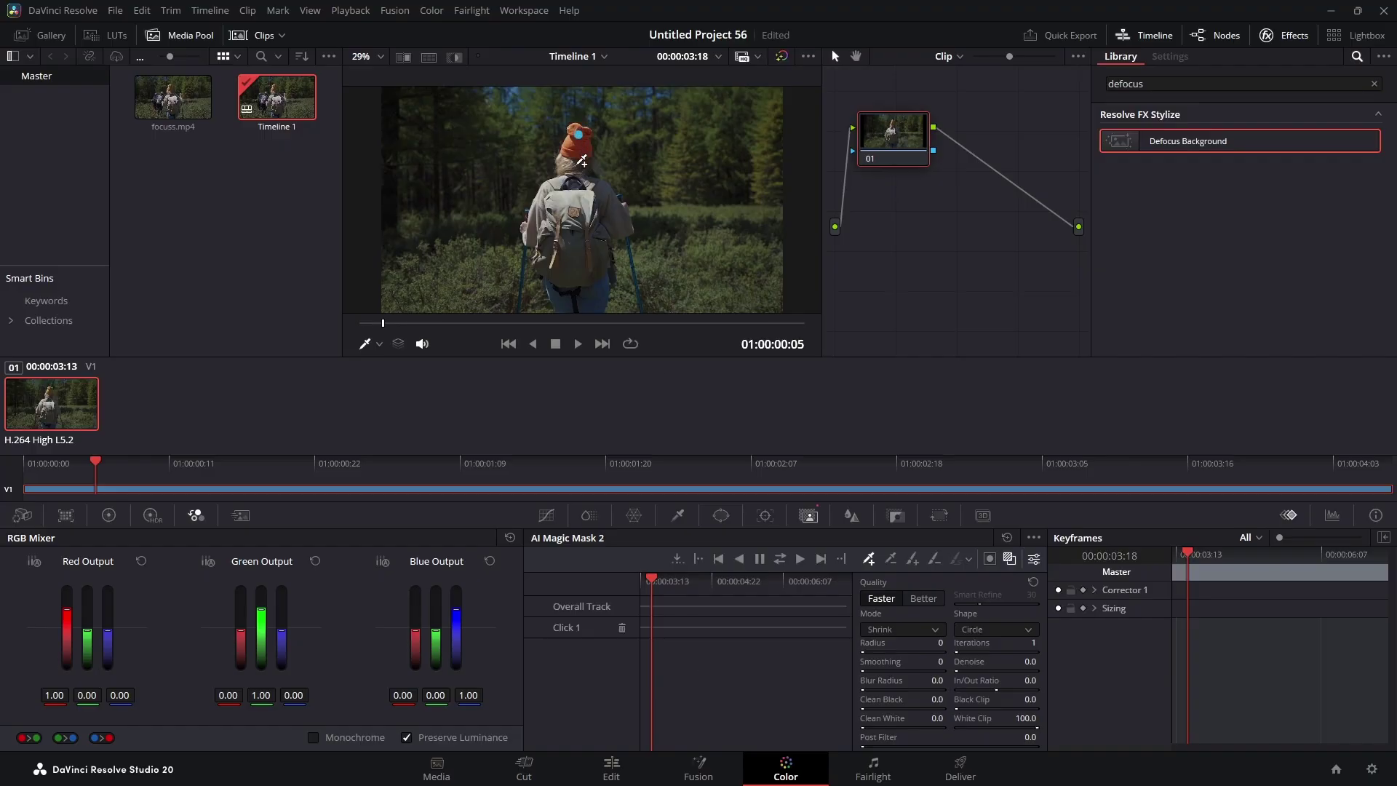
click(566, 197)
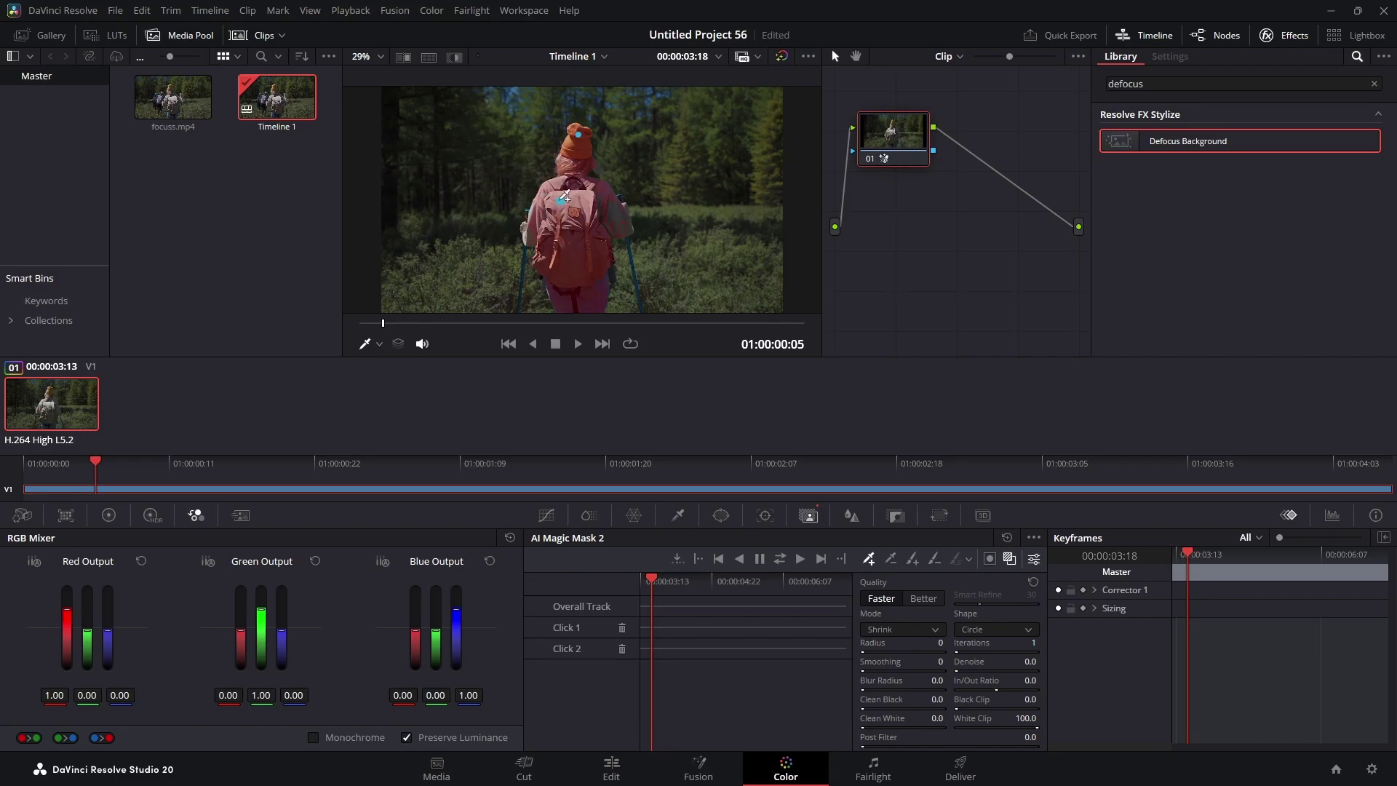
click(619, 214)
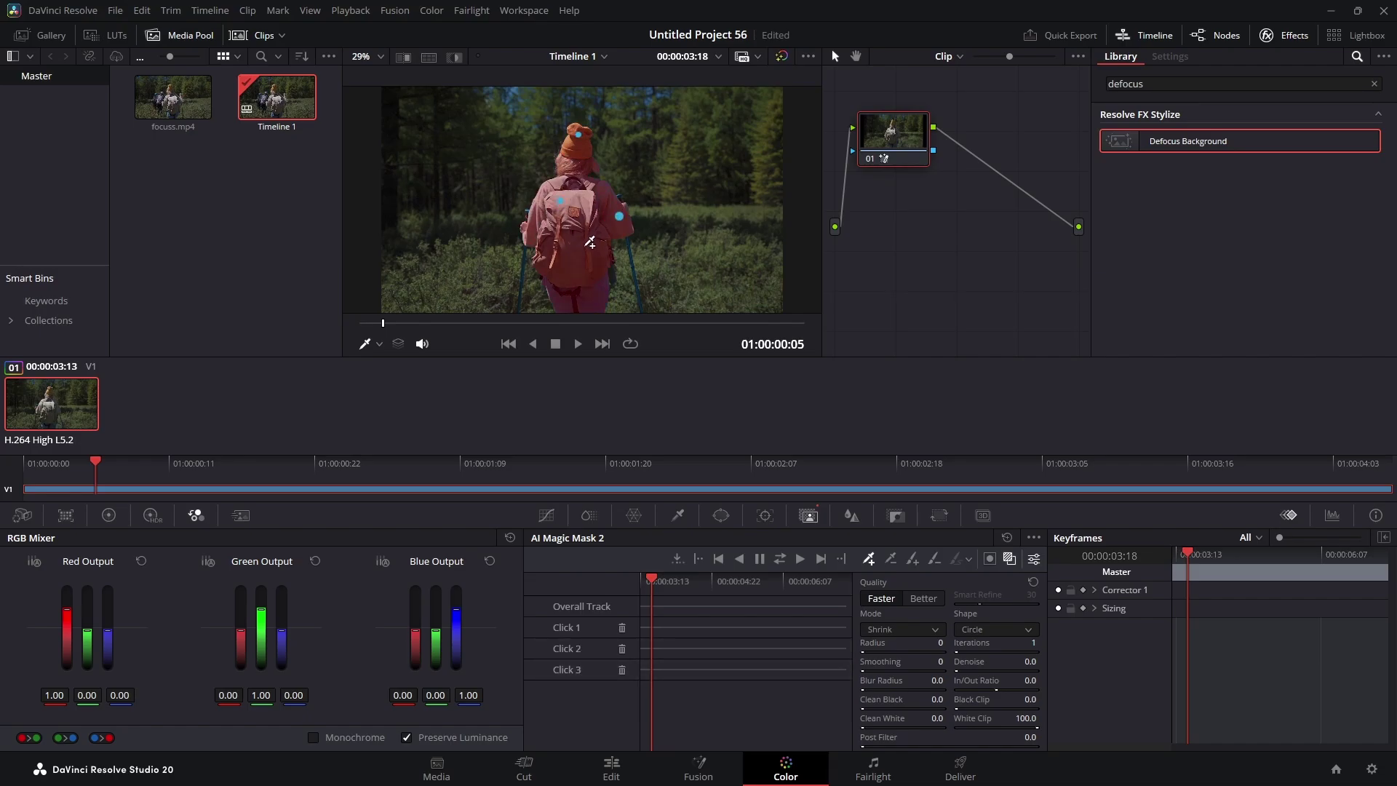
scroll(576, 246, down, 1)
scroll(567, 252, up, 1)
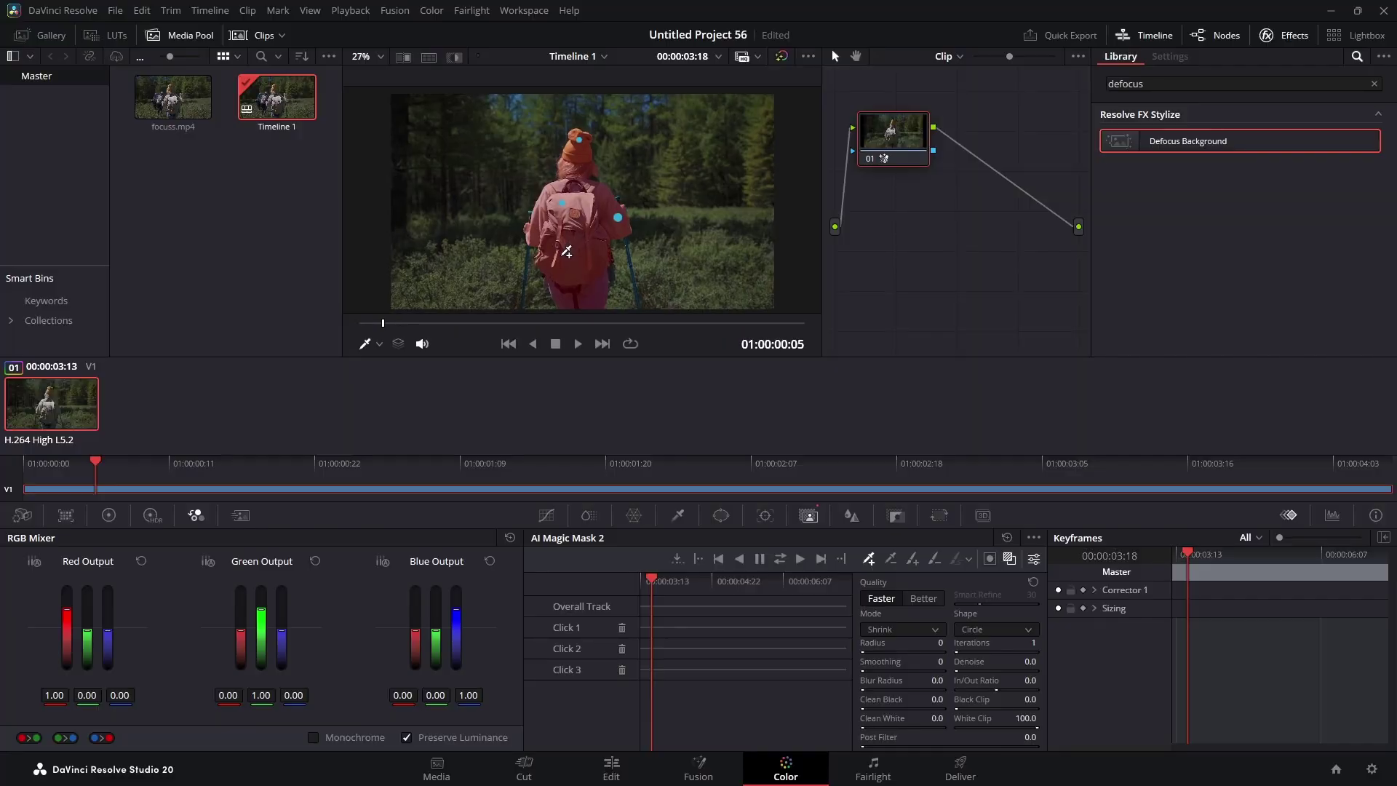
scroll(566, 251, up, 10)
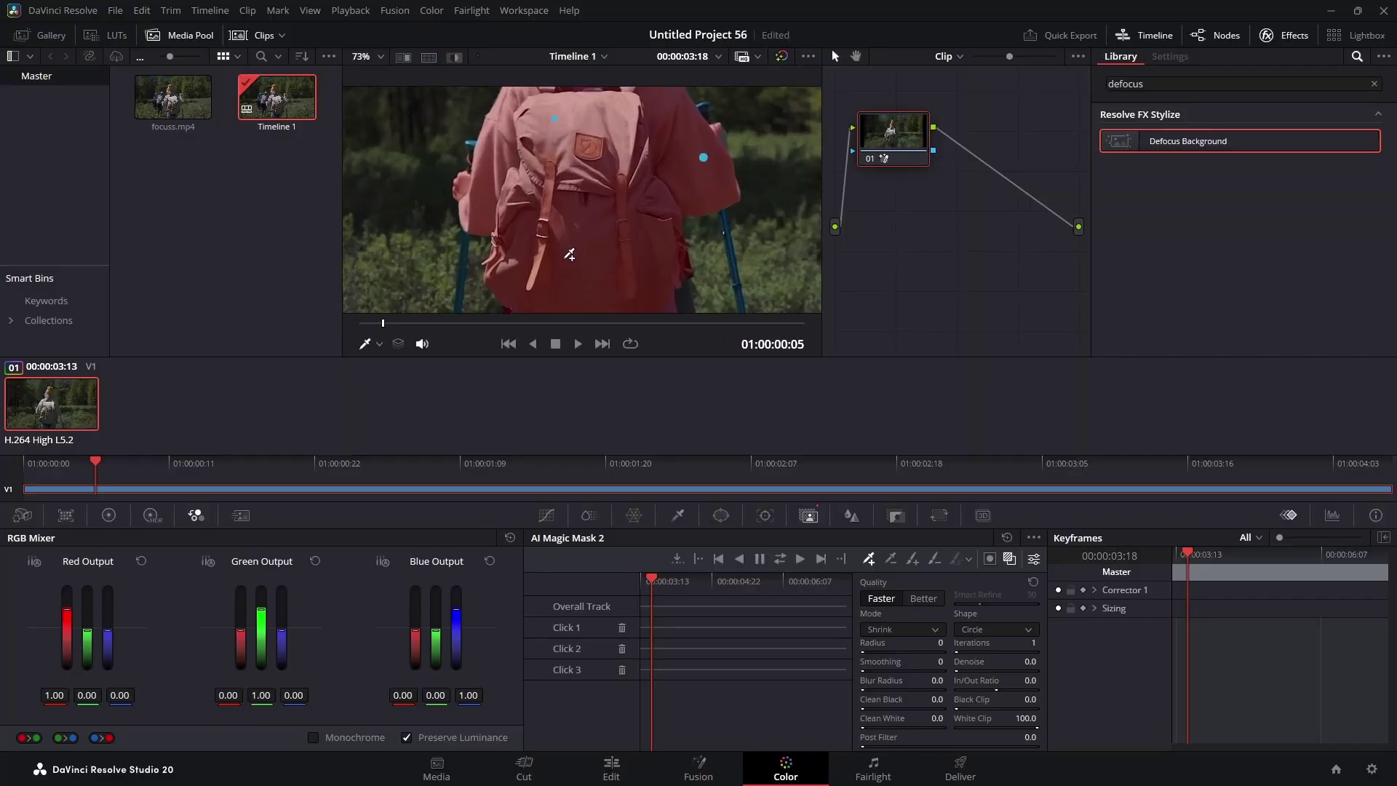
drag(569, 254, 650, 258)
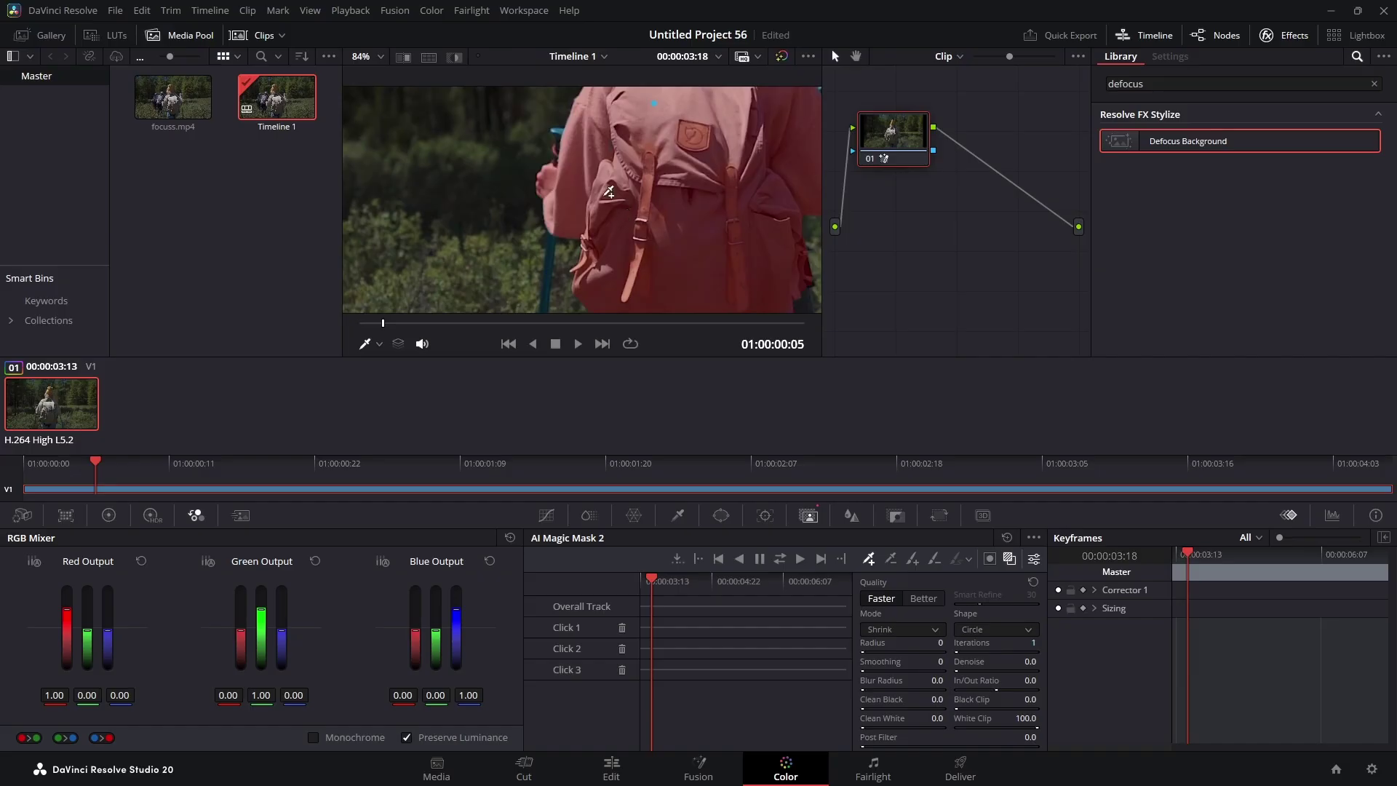
Step: Add the left and right hiking poles to the mask, then fit the whole frame
click(561, 125)
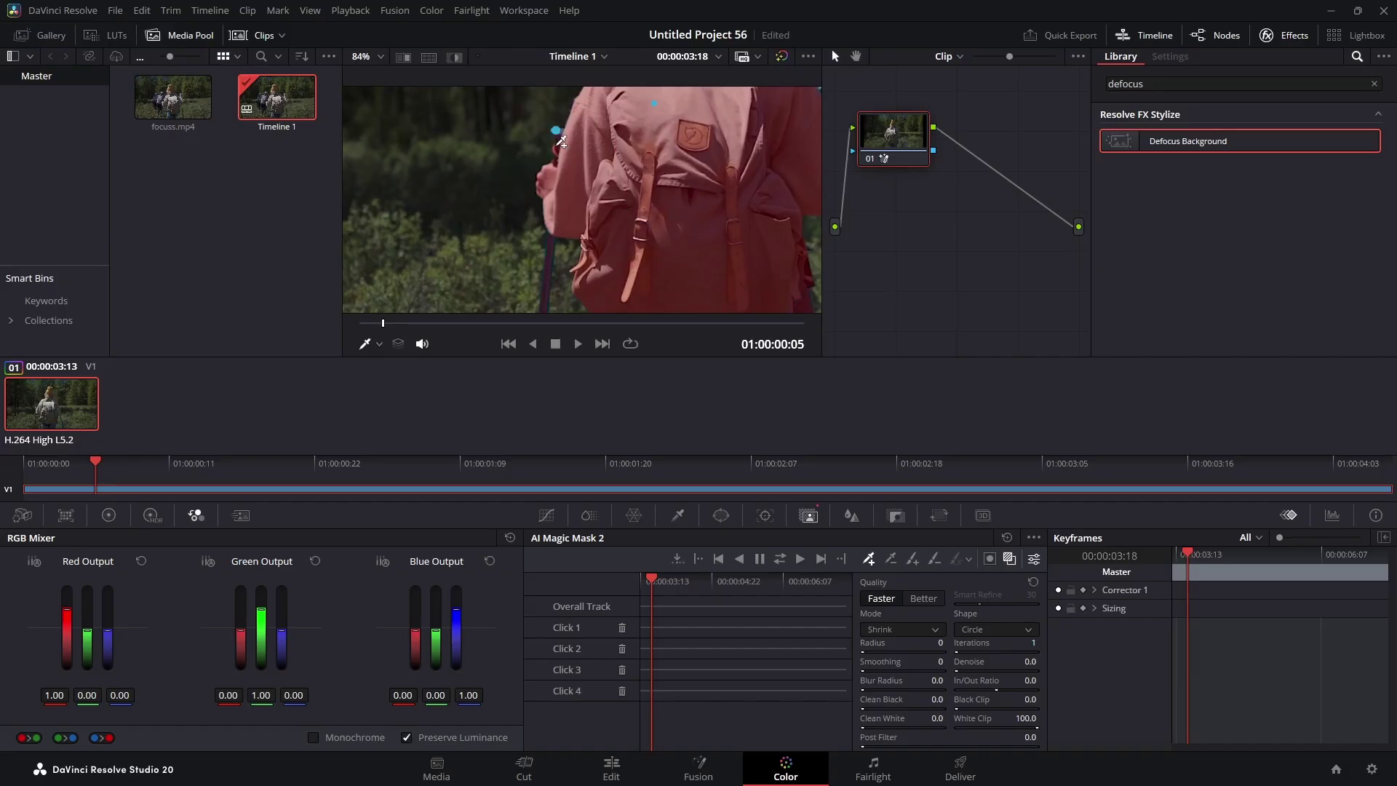
scroll(644, 207, down, 1)
scroll(652, 225, down, 2)
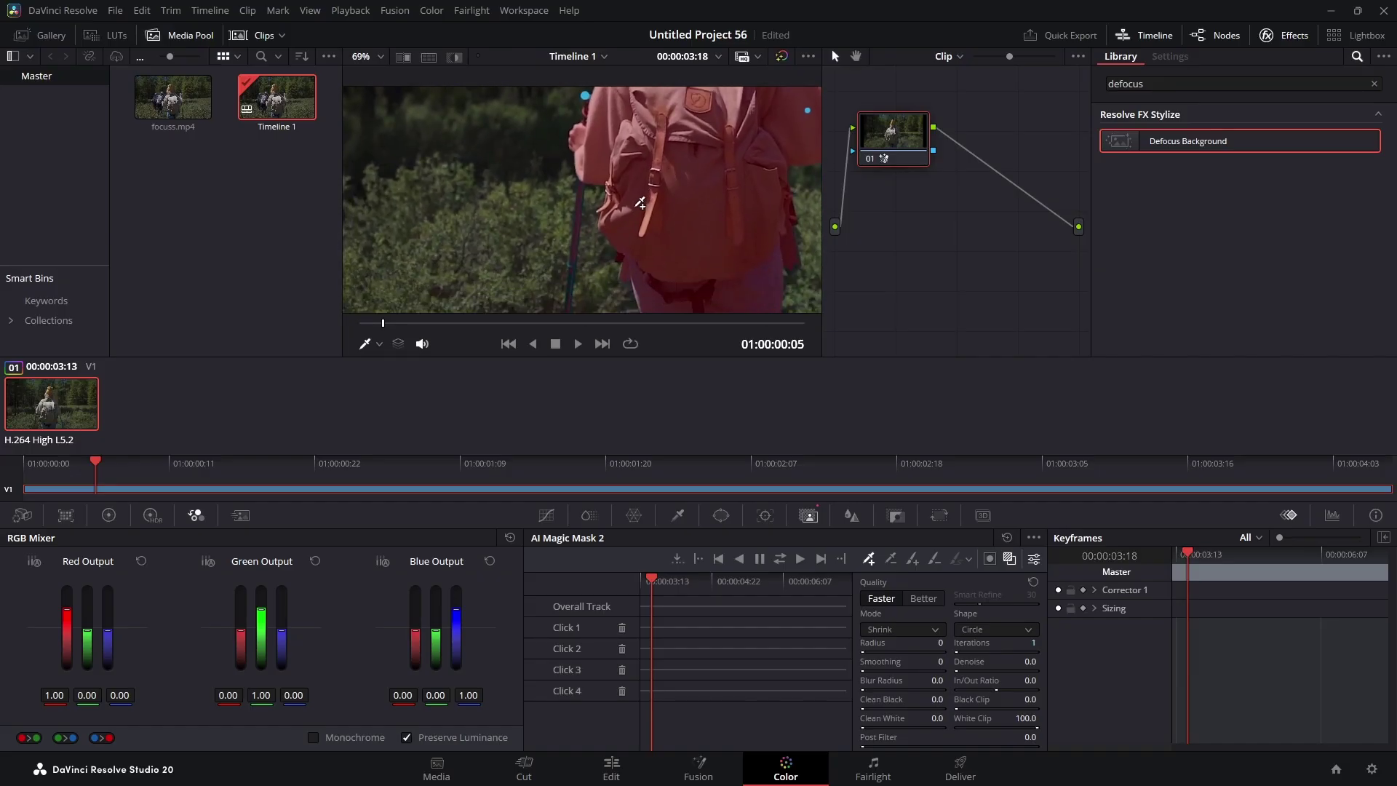
click(558, 218)
drag(779, 208, 587, 228)
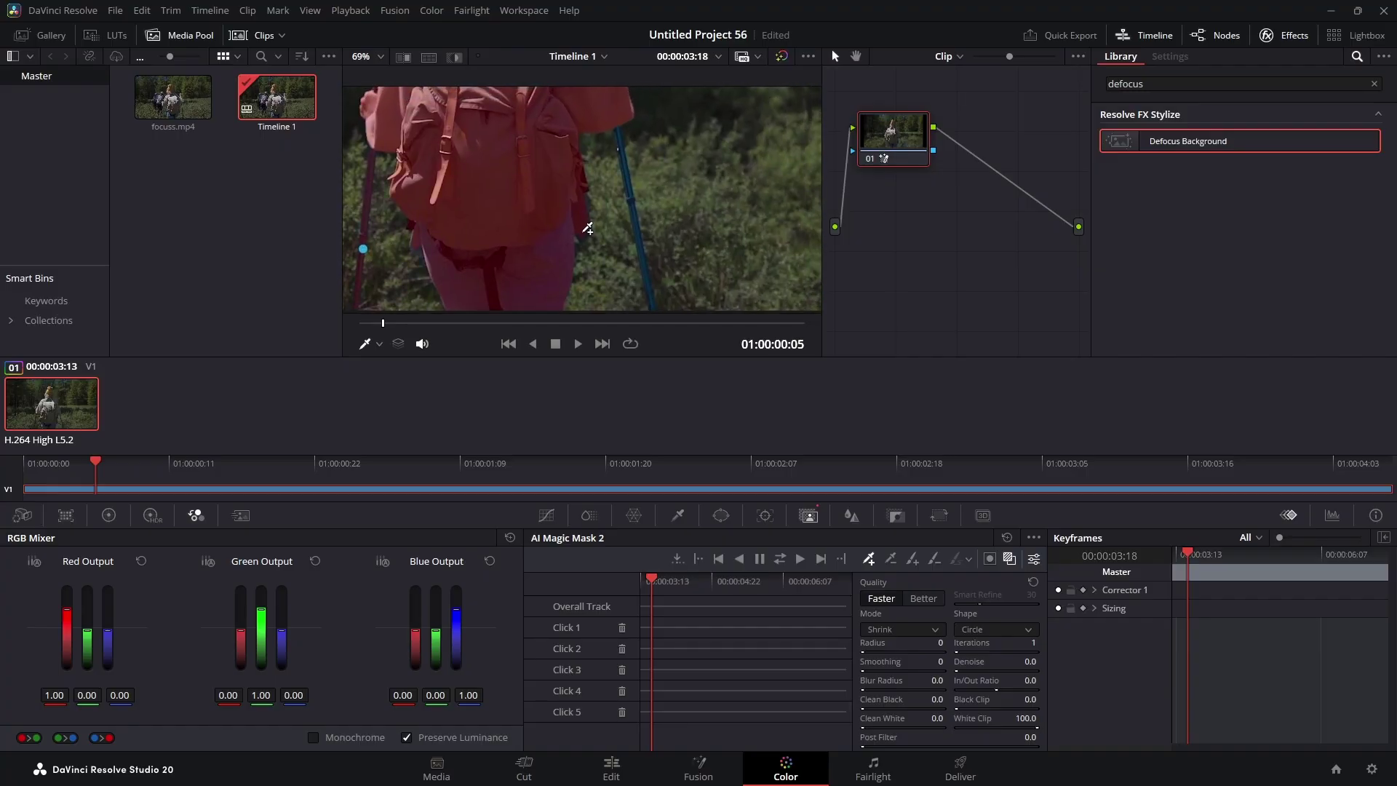
click(640, 233)
scroll(686, 191, down, 3)
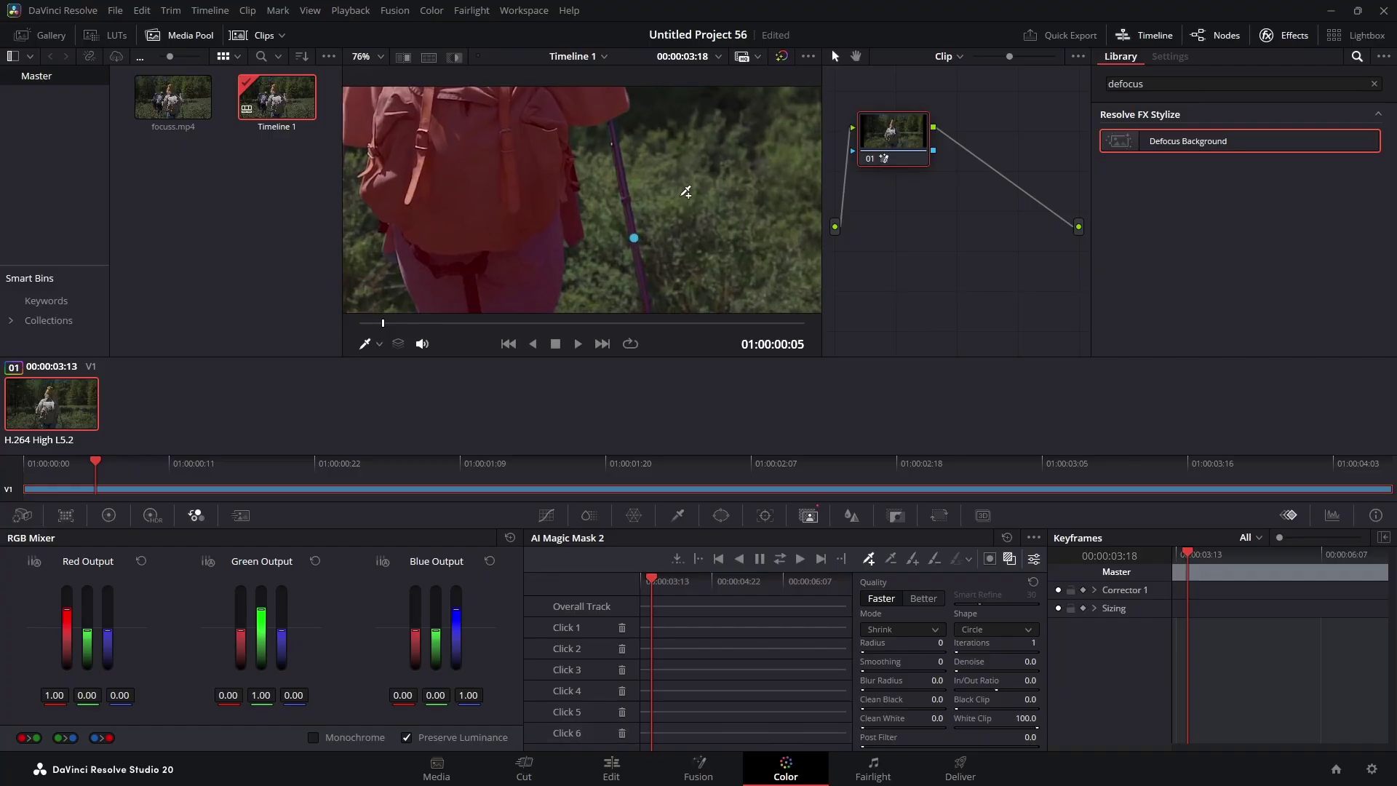
scroll(703, 223, down, 1)
scroll(701, 156, up, 3)
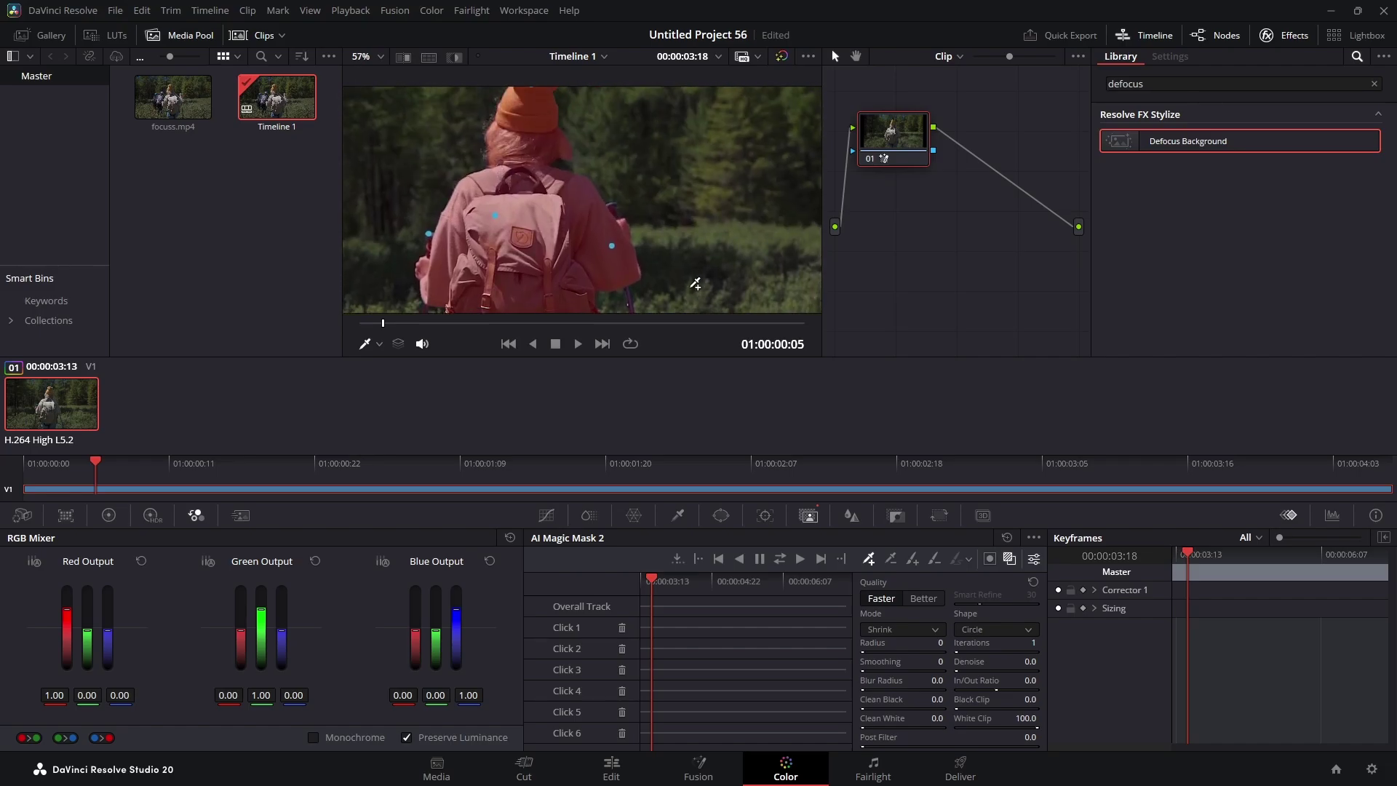
drag(680, 174, 709, 172)
scroll(727, 203, down, 5)
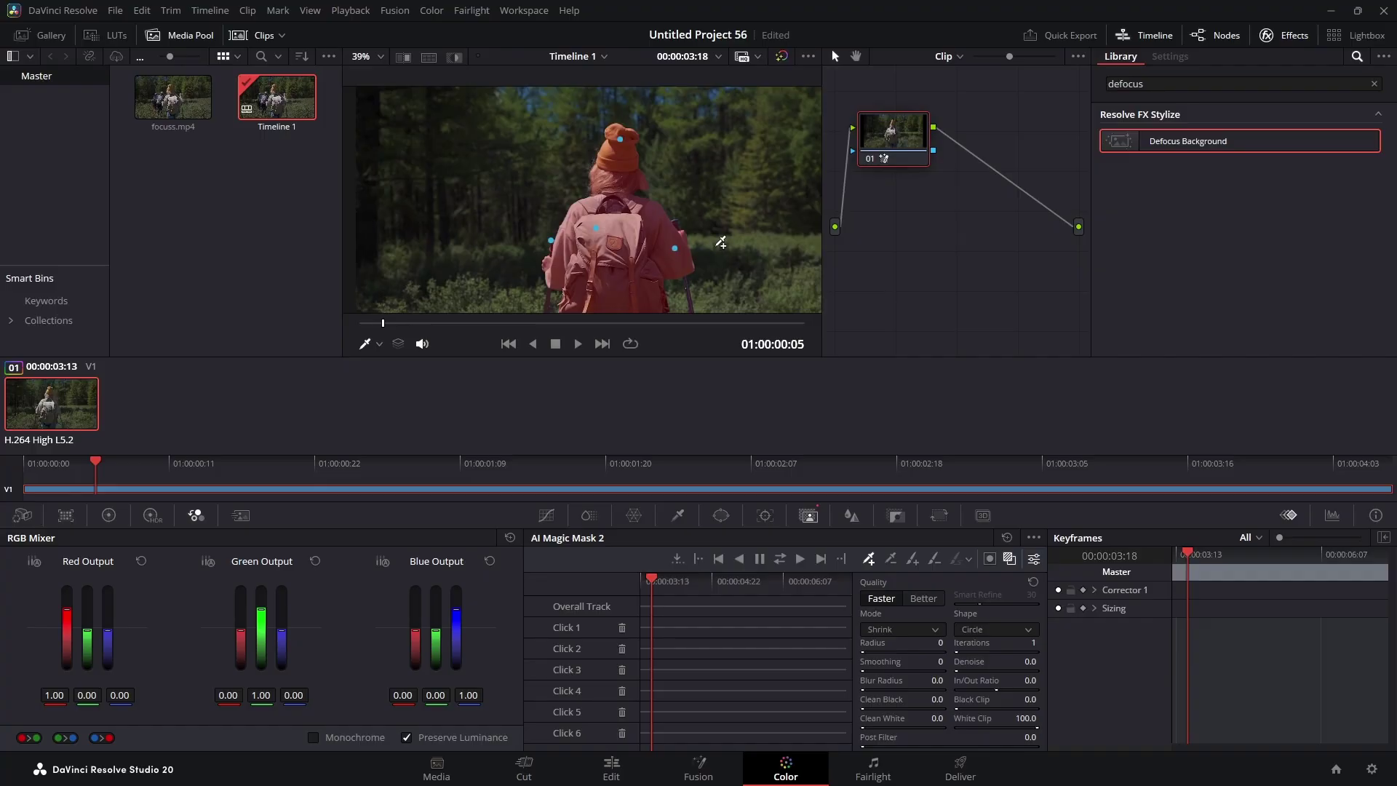
key(z)
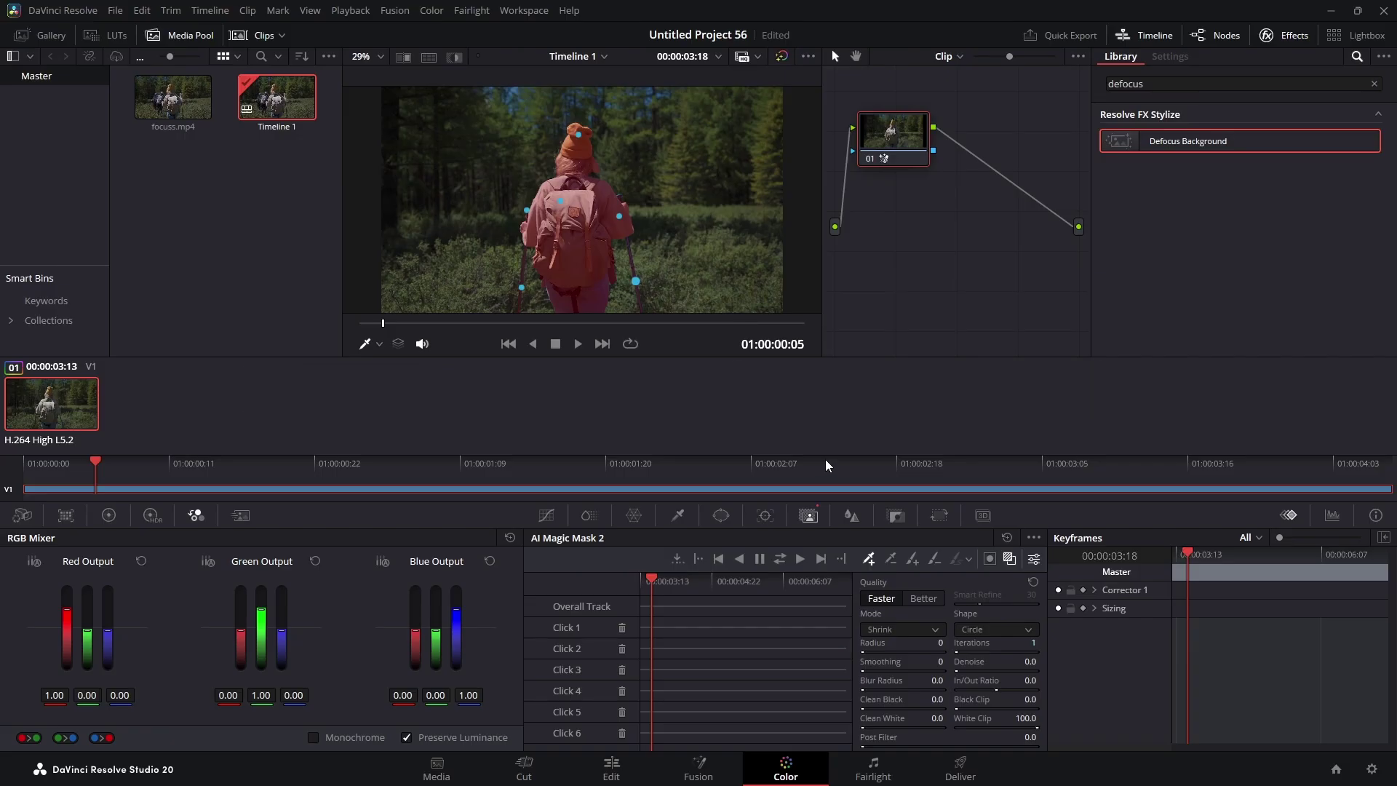
Step: Track the hiker mask forward through the whole clip and save the project
click(780, 558)
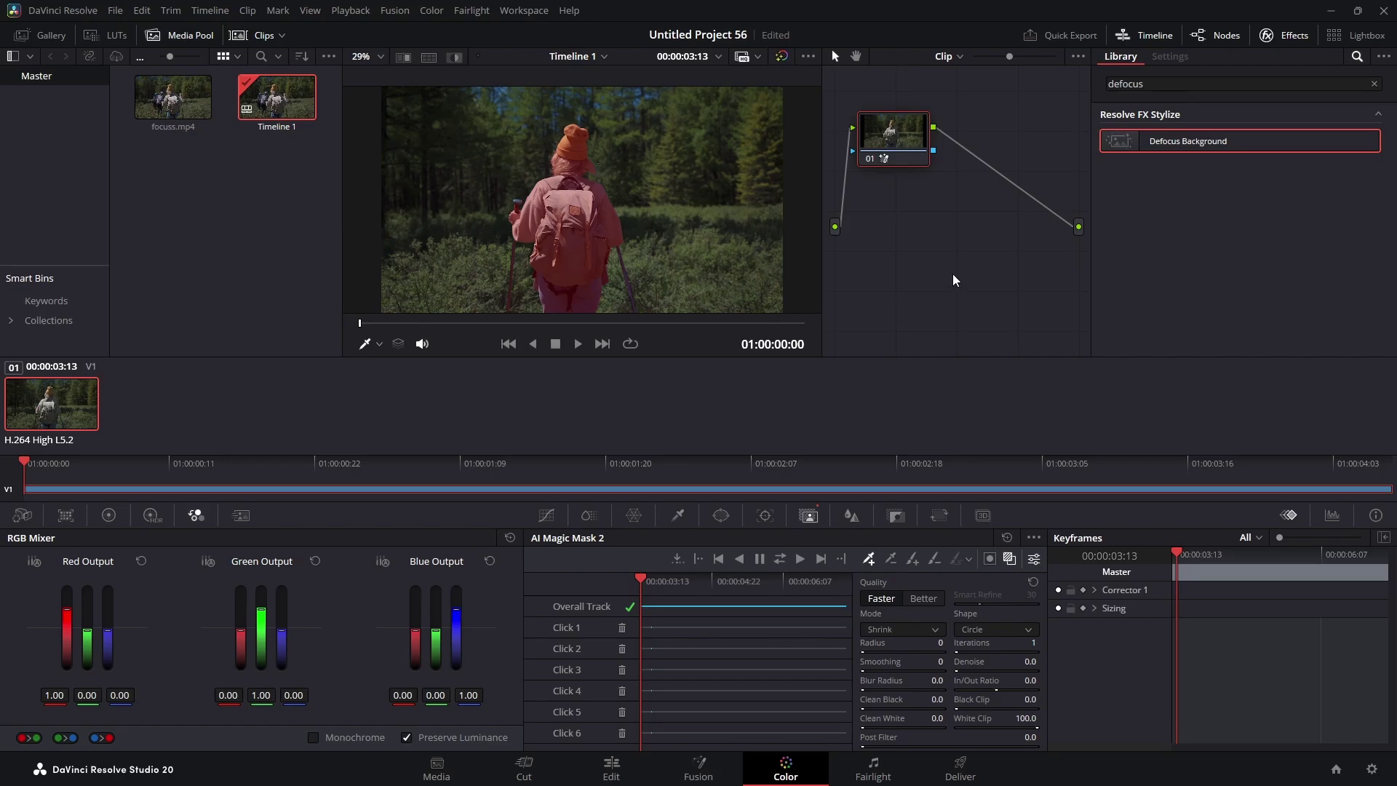
key(ctrl+s)
Step: Add serial node 02, apply Defocus Background to it via the 'defoc' search, and hide the overlay
key(alt+s)
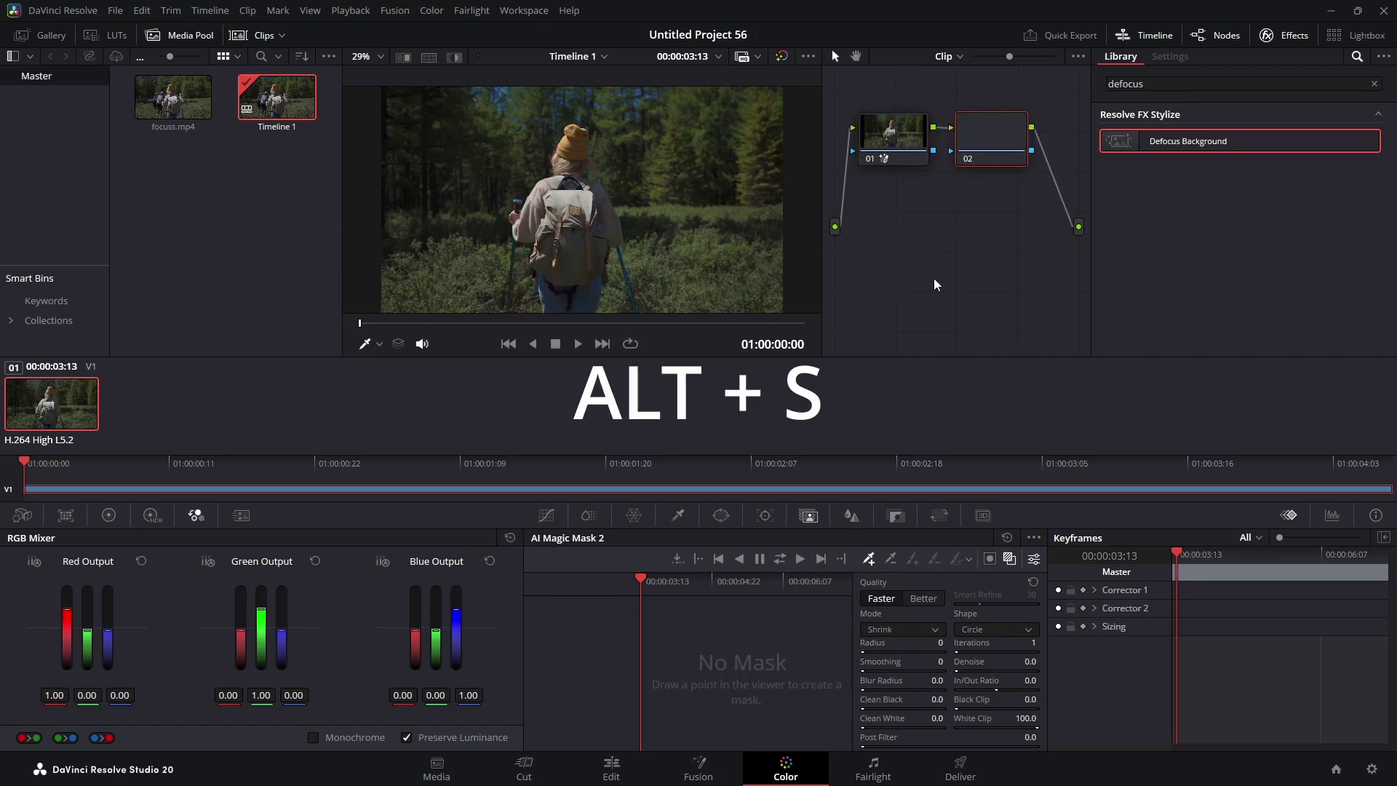
drag(984, 148, 996, 137)
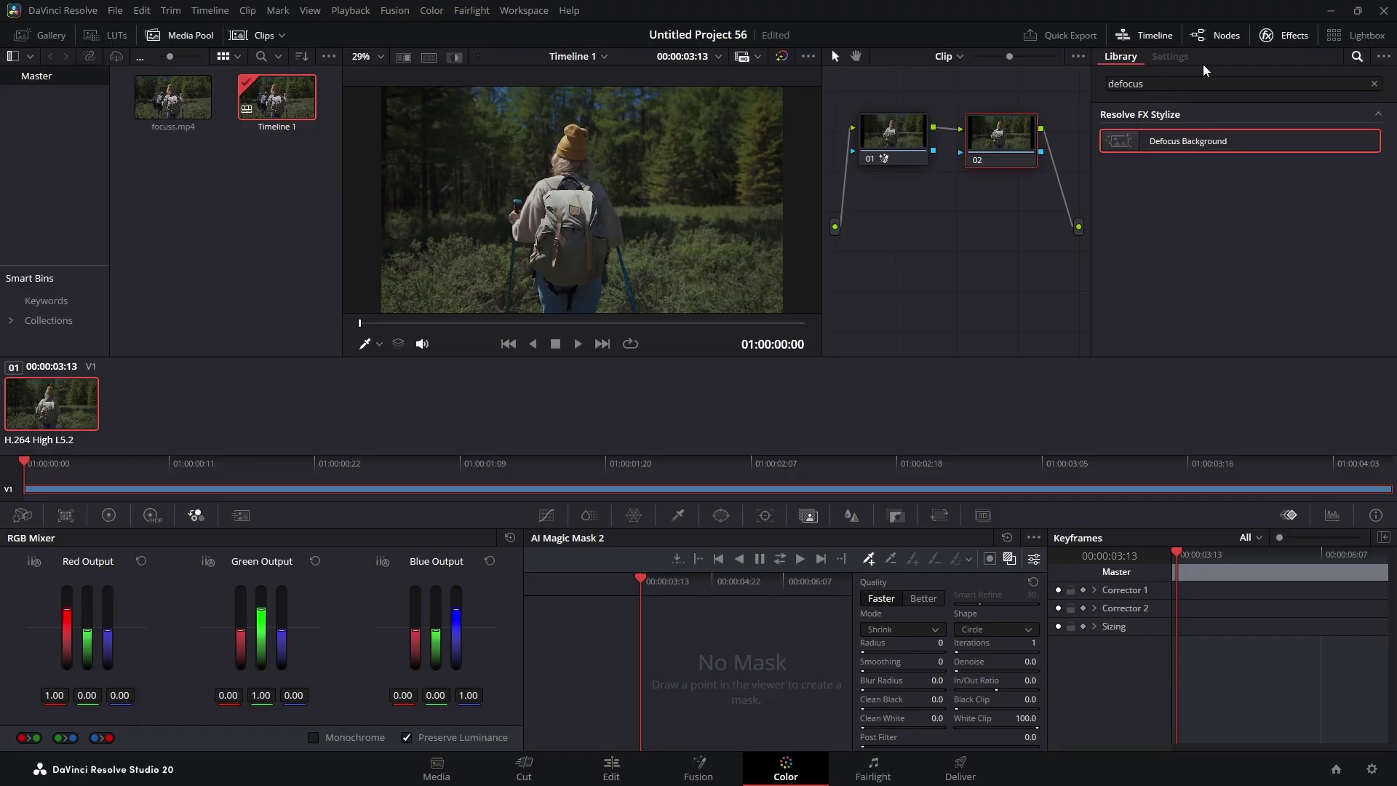
click(1356, 57)
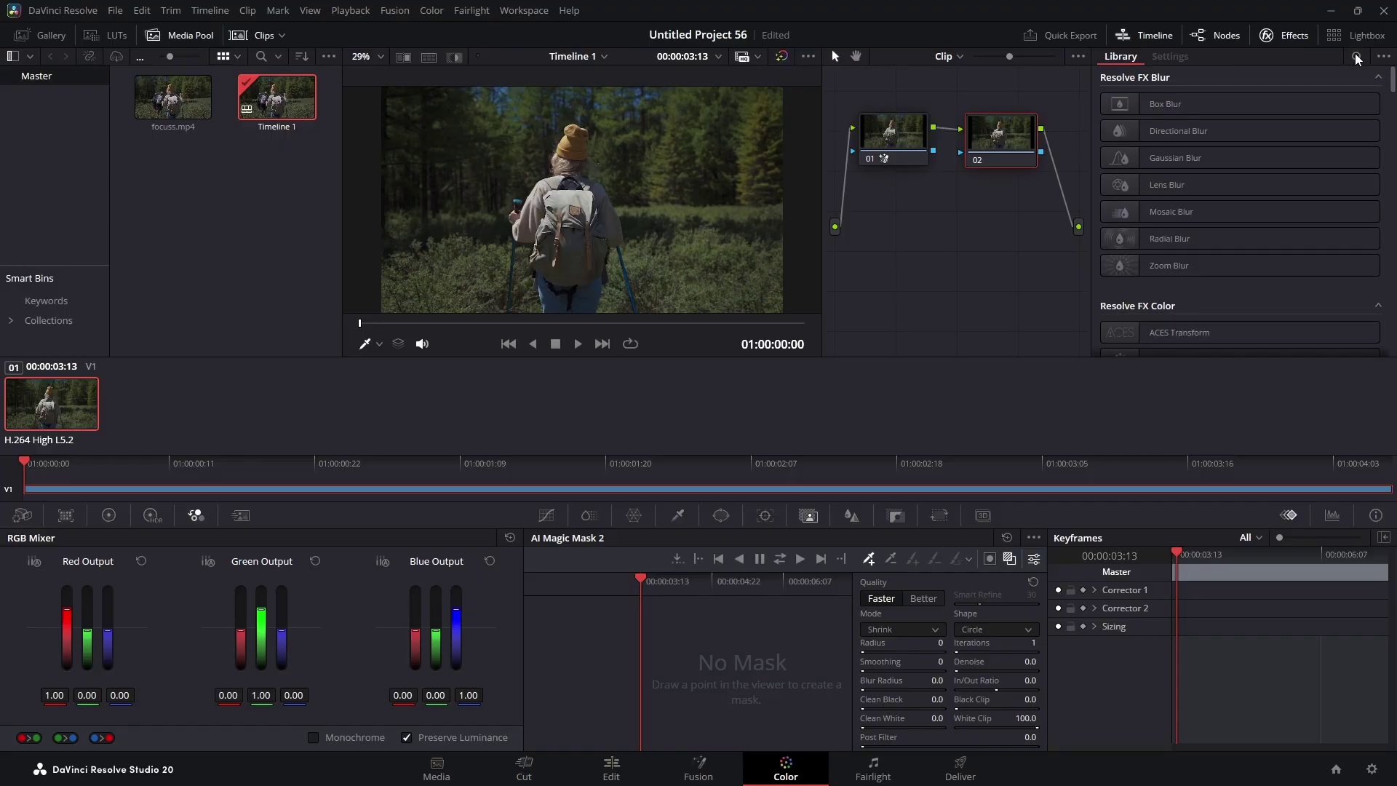
click(1356, 56)
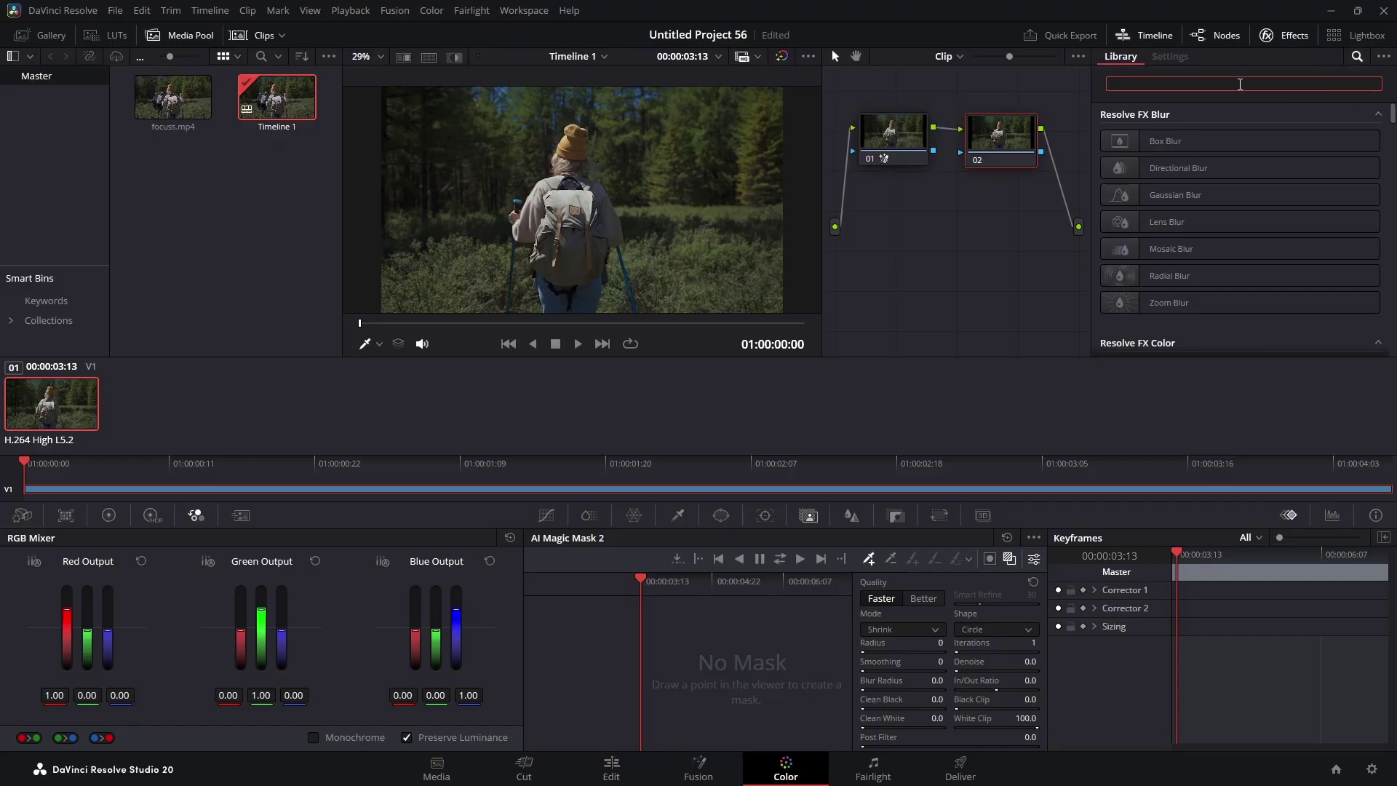
text(defoc)
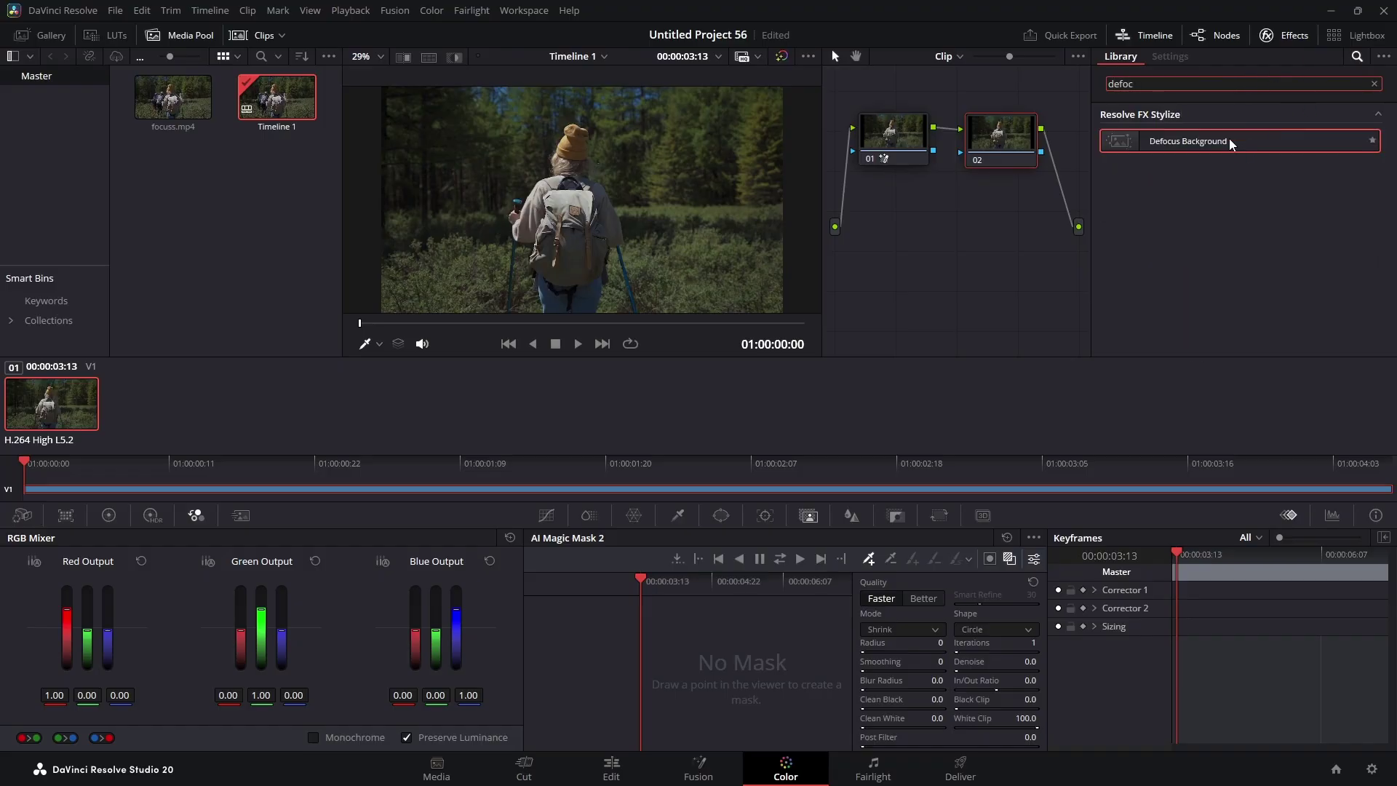
drag(1229, 138, 1004, 134)
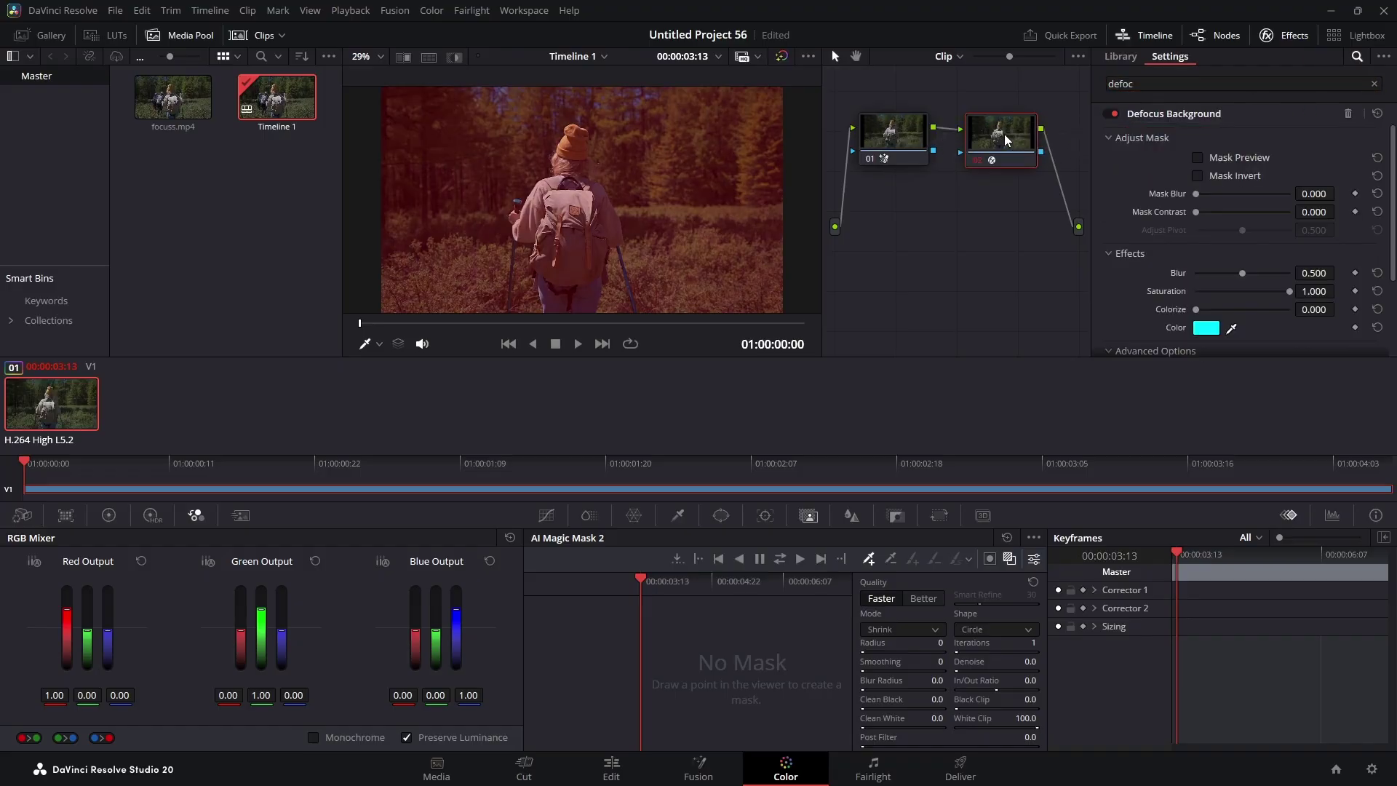
click(1007, 558)
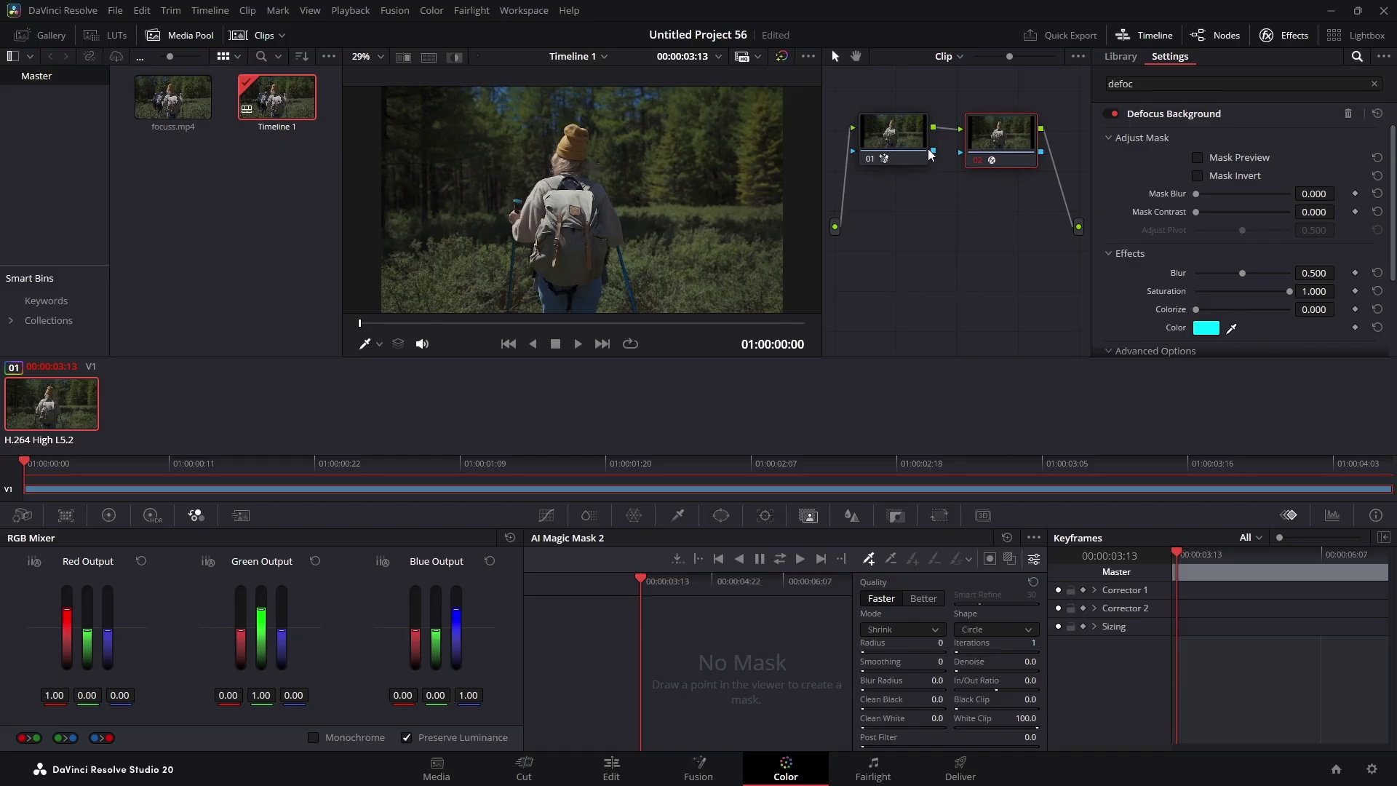
Step: Feed node 01's mask into node 02 and soften its edge with Mask Blur
drag(934, 152, 961, 151)
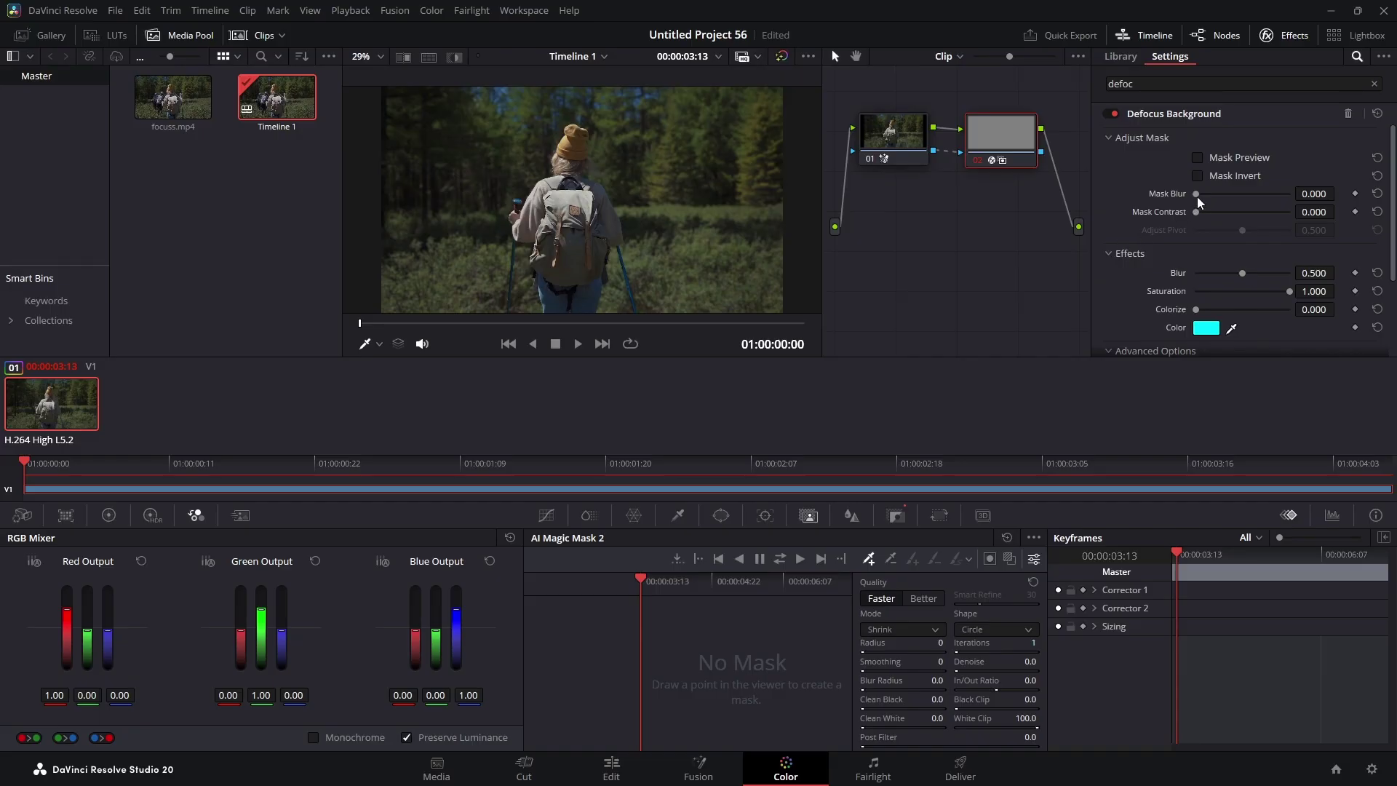
mouse_move(1198, 194)
mouse_down()
mouse_move(1263, 195)
mouse_move(1209, 196)
mouse_up()
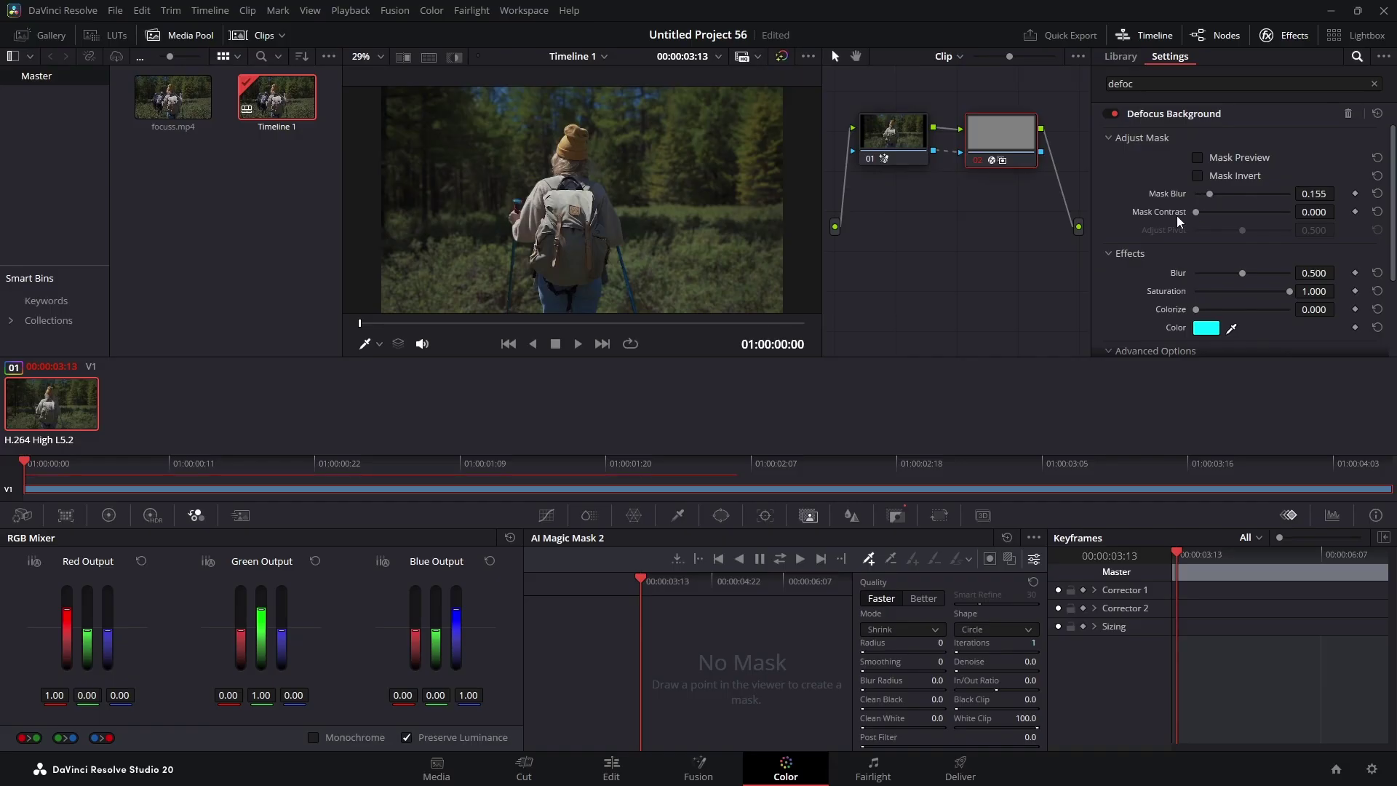
click(1110, 138)
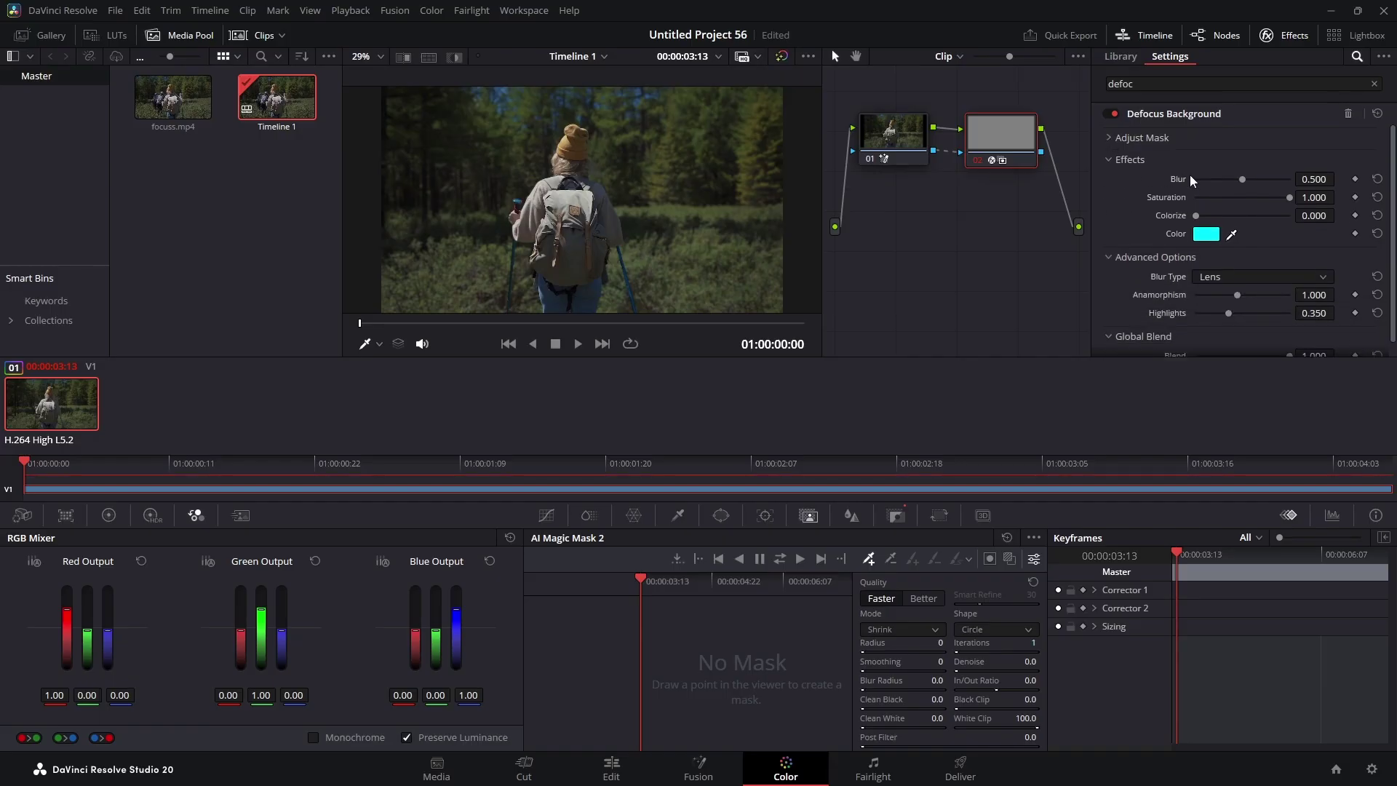
Step: Try maximum Blur, then reset Blur to 0.500 and Saturation to 1.000
drag(1242, 181, 1299, 182)
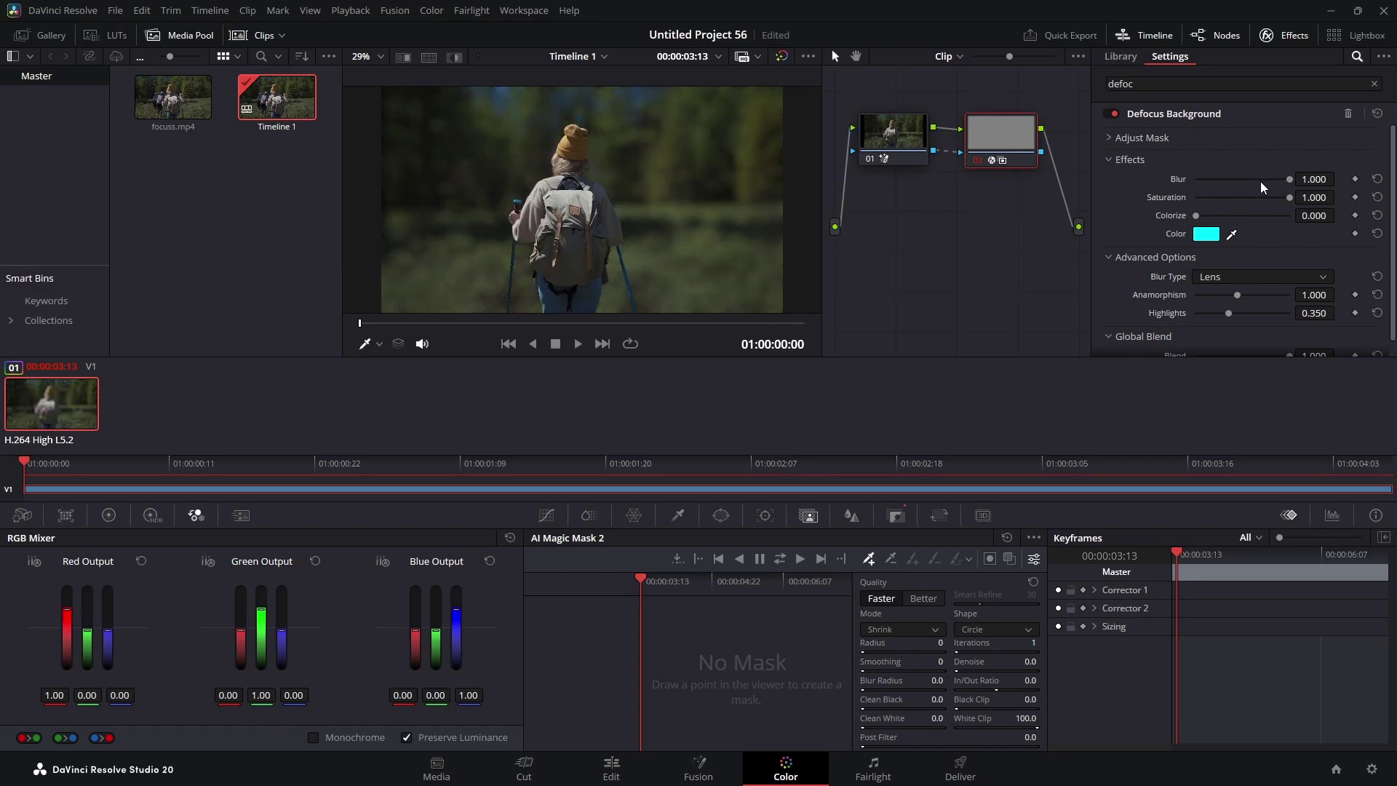
double_click(1175, 178)
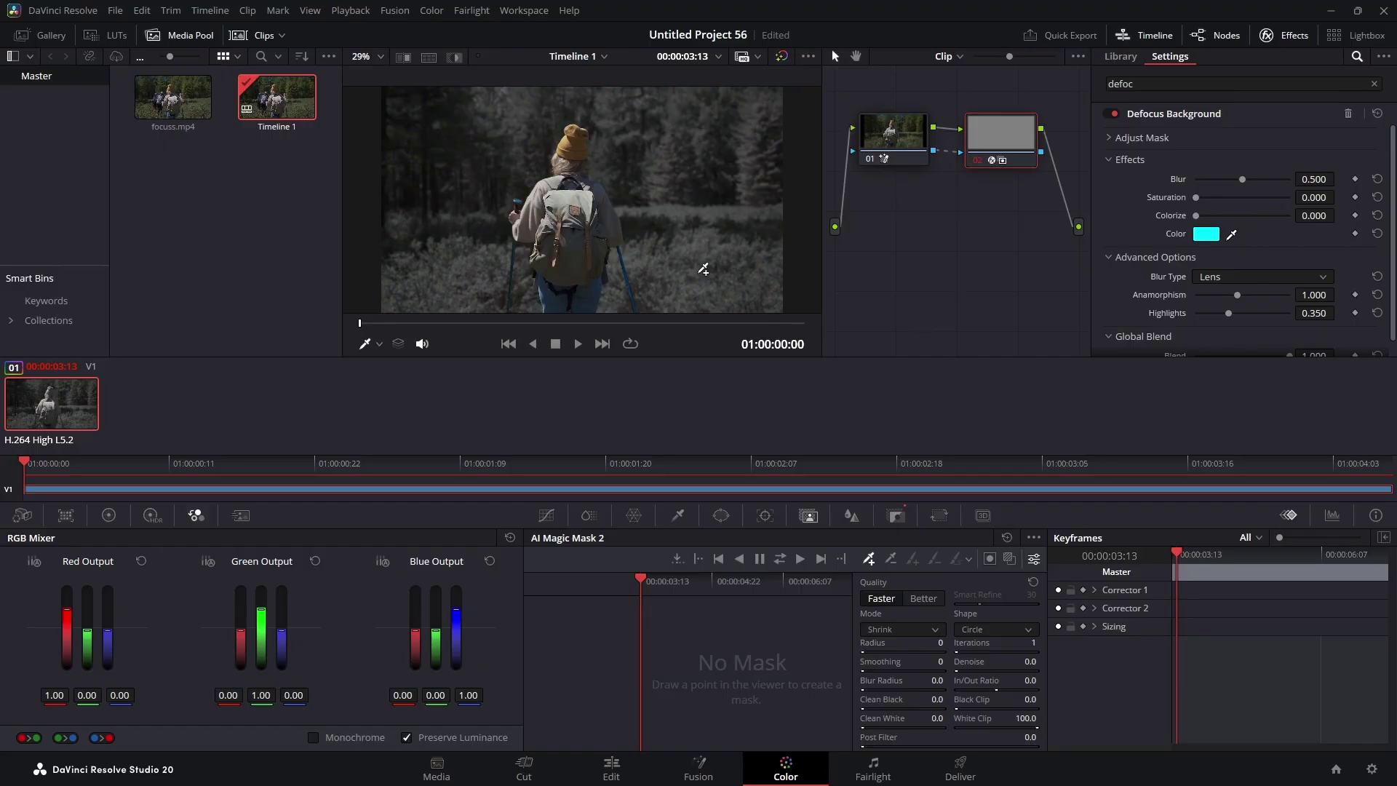
double_click(1169, 196)
click(1206, 233)
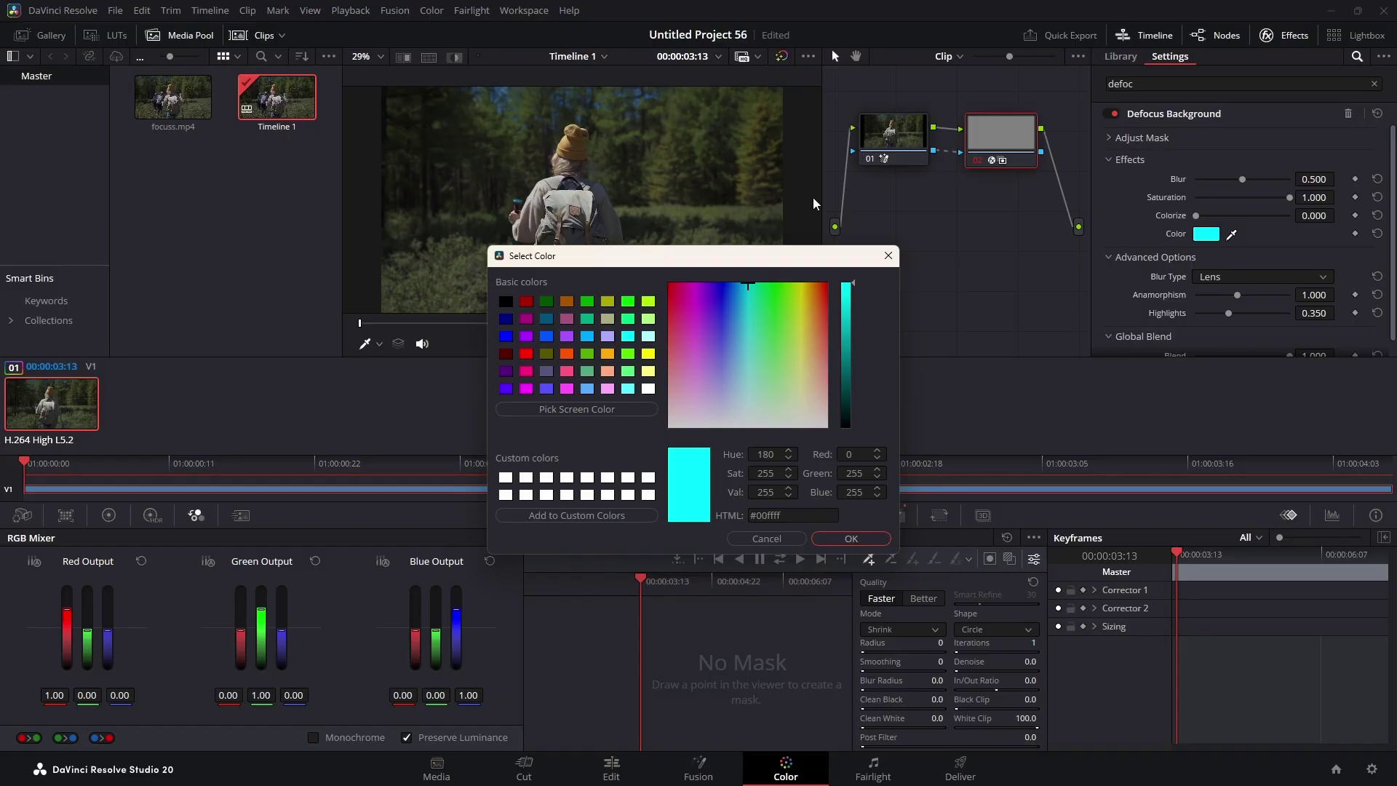
Step: Set the tint colour to yellow #ffcb0f and raise Colorize to 0.829
click(806, 291)
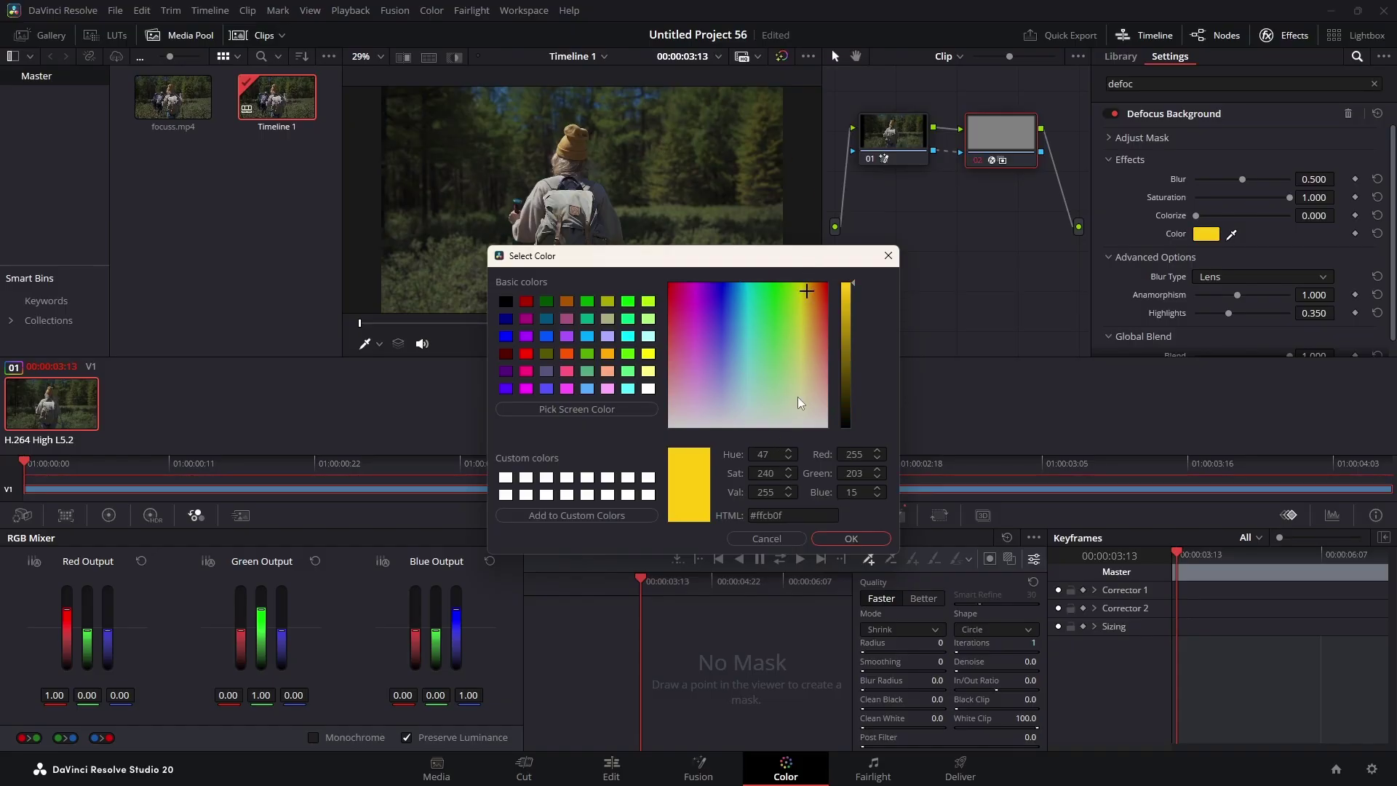
click(850, 538)
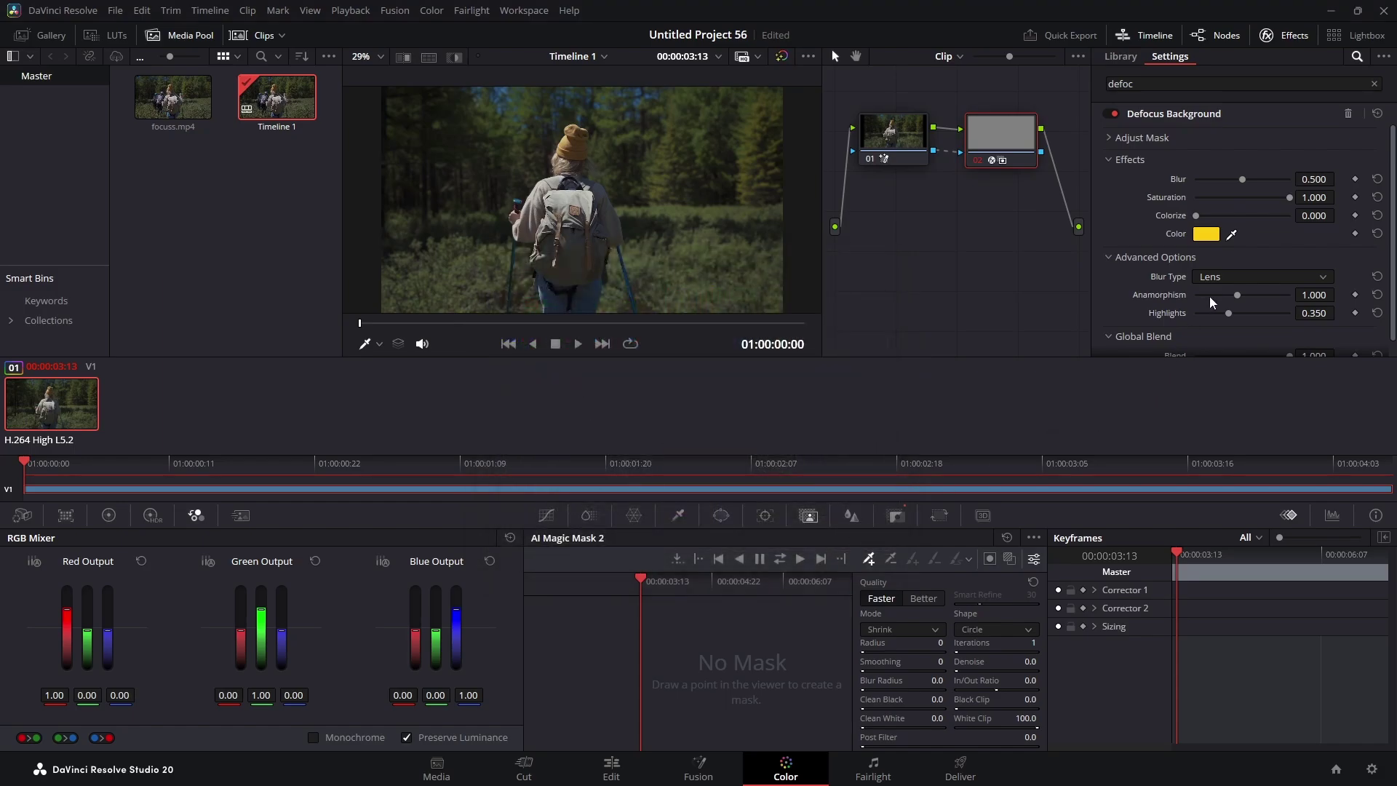
drag(1196, 216, 1273, 221)
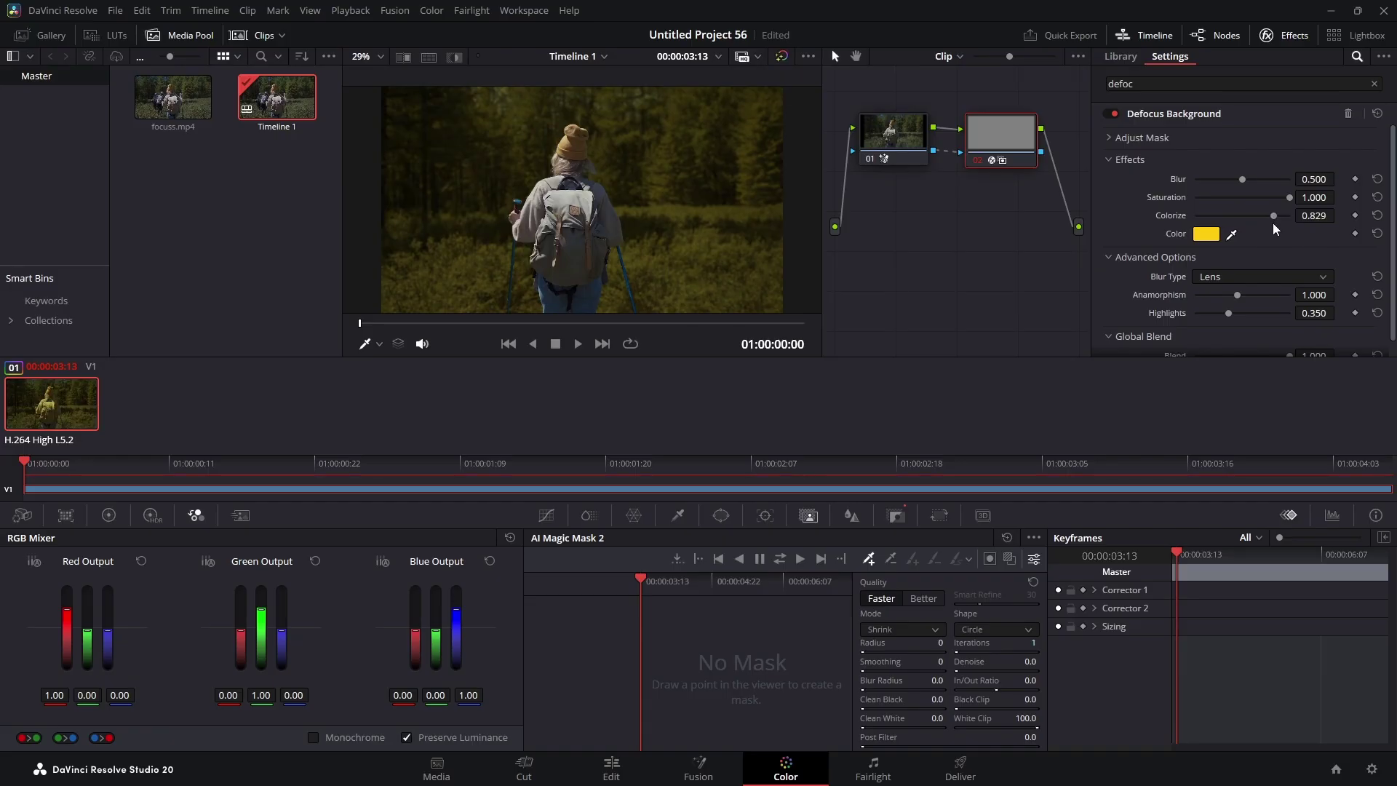
scroll(1175, 236, down, 1)
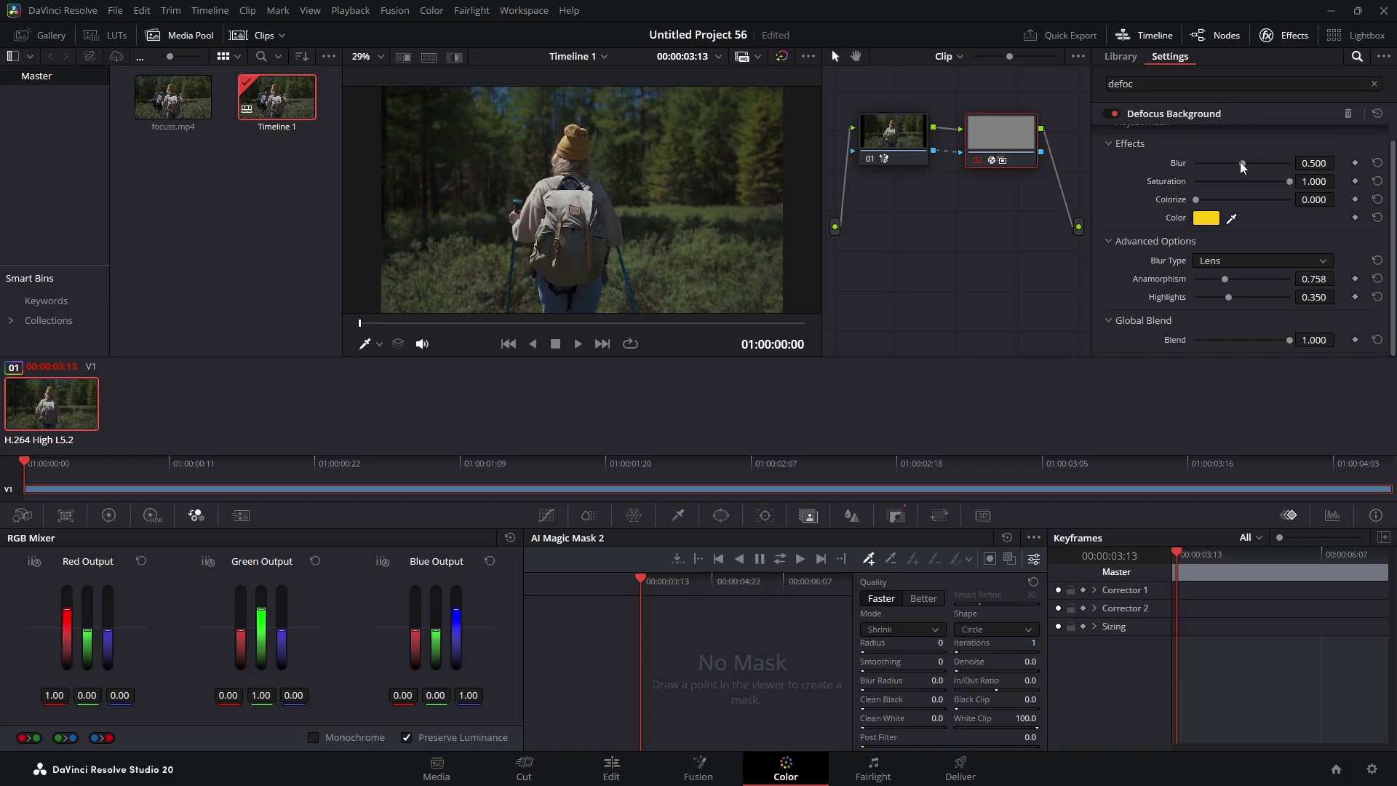
Step: Test stronger Blur and Anamorphism, reset both to defaults, and raise Highlights to 0.488
drag(1241, 163, 1272, 164)
drag(1224, 281, 1284, 271)
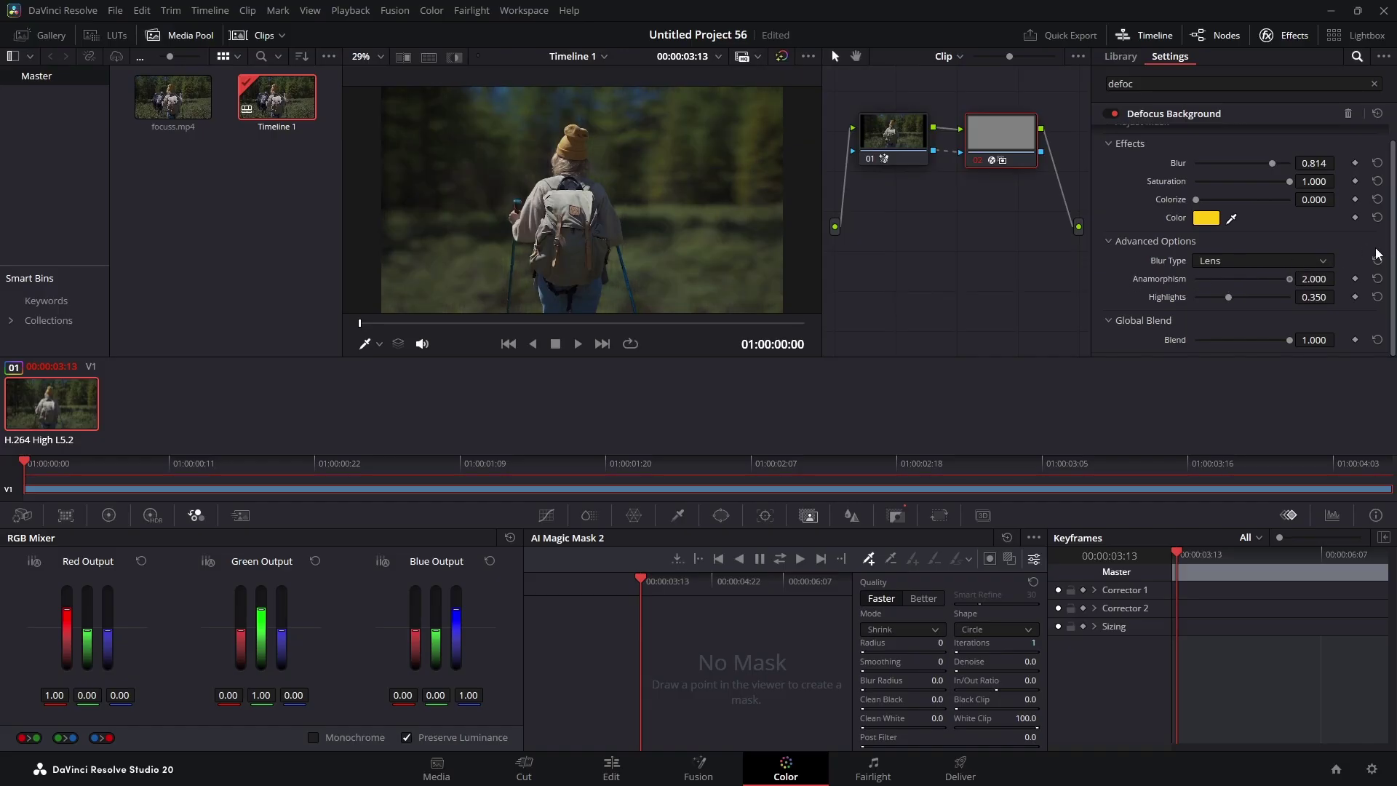
drag(1289, 279, 1165, 276)
double_click(1165, 277)
double_click(1184, 163)
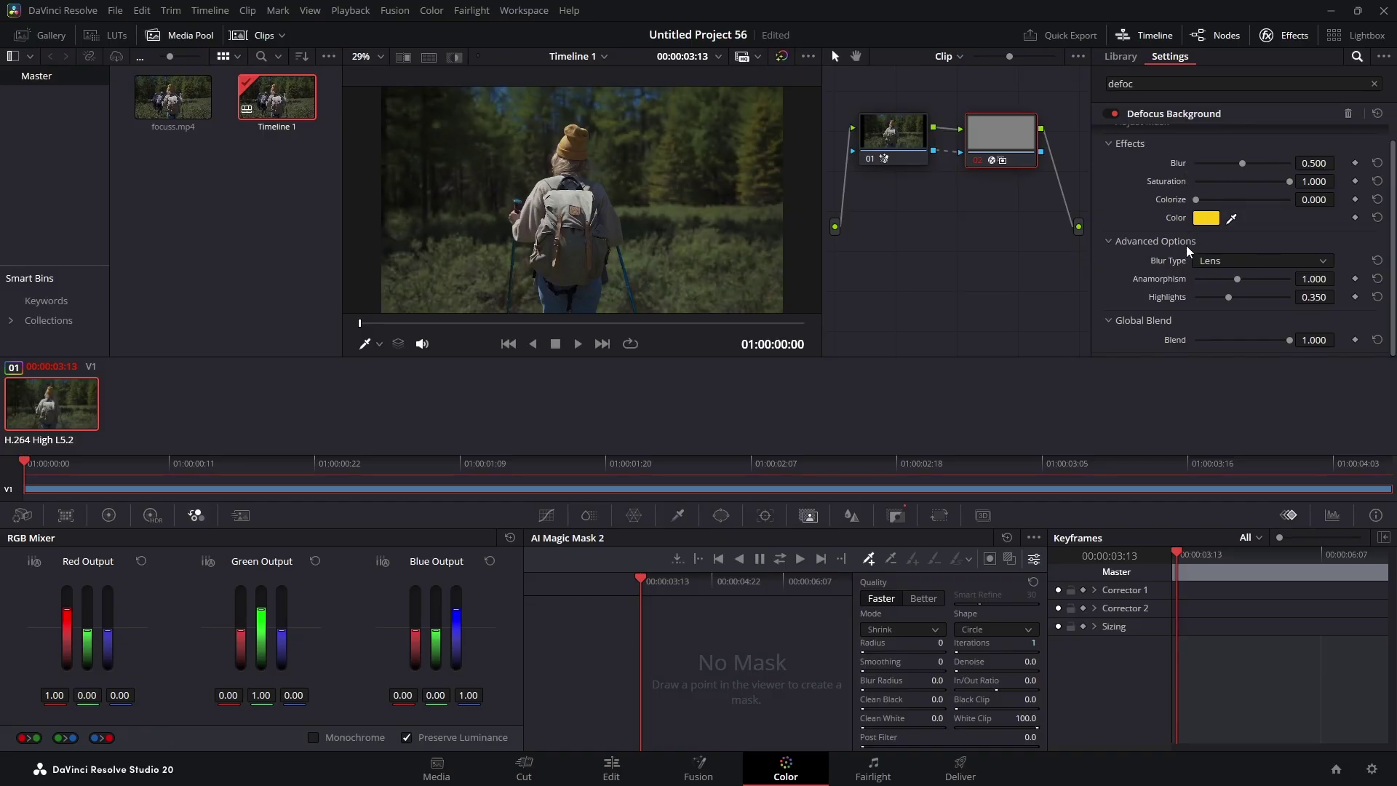
mouse_move(1225, 295)
mouse_down()
mouse_move(1277, 292)
mouse_move(1205, 294)
mouse_move(1242, 288)
mouse_up()
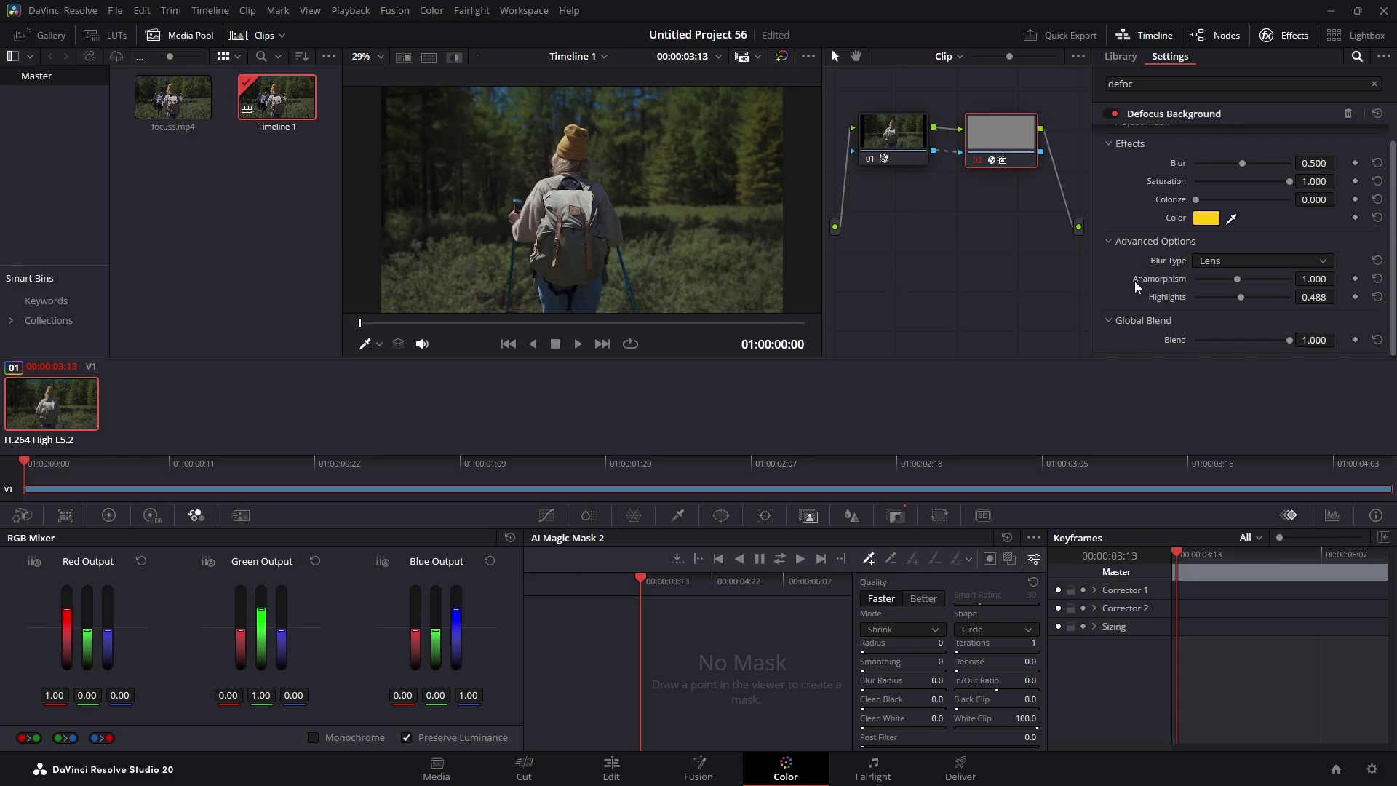
click(1111, 319)
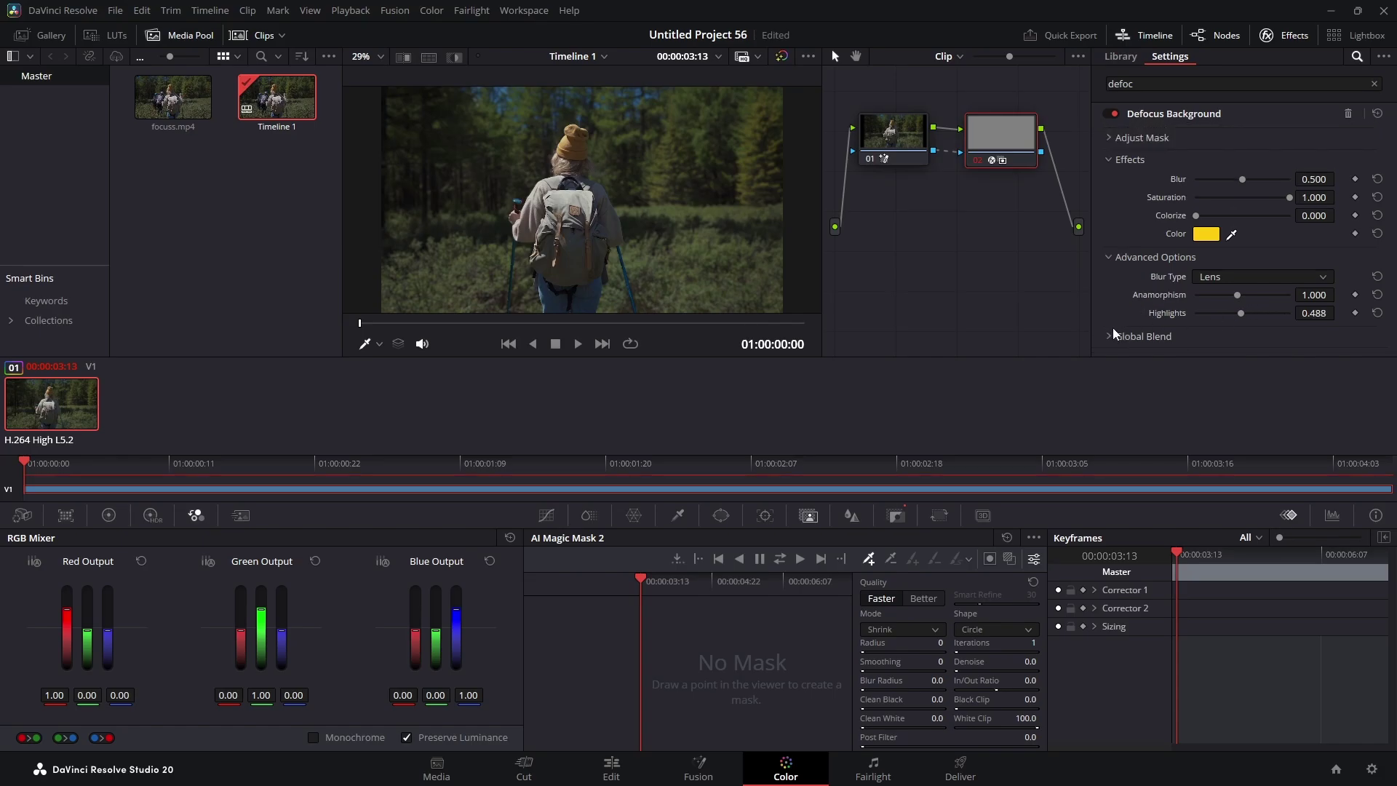
Step: Lower the effect's Blend amount and switch on Mask Invert under Adjust Mask
click(1106, 335)
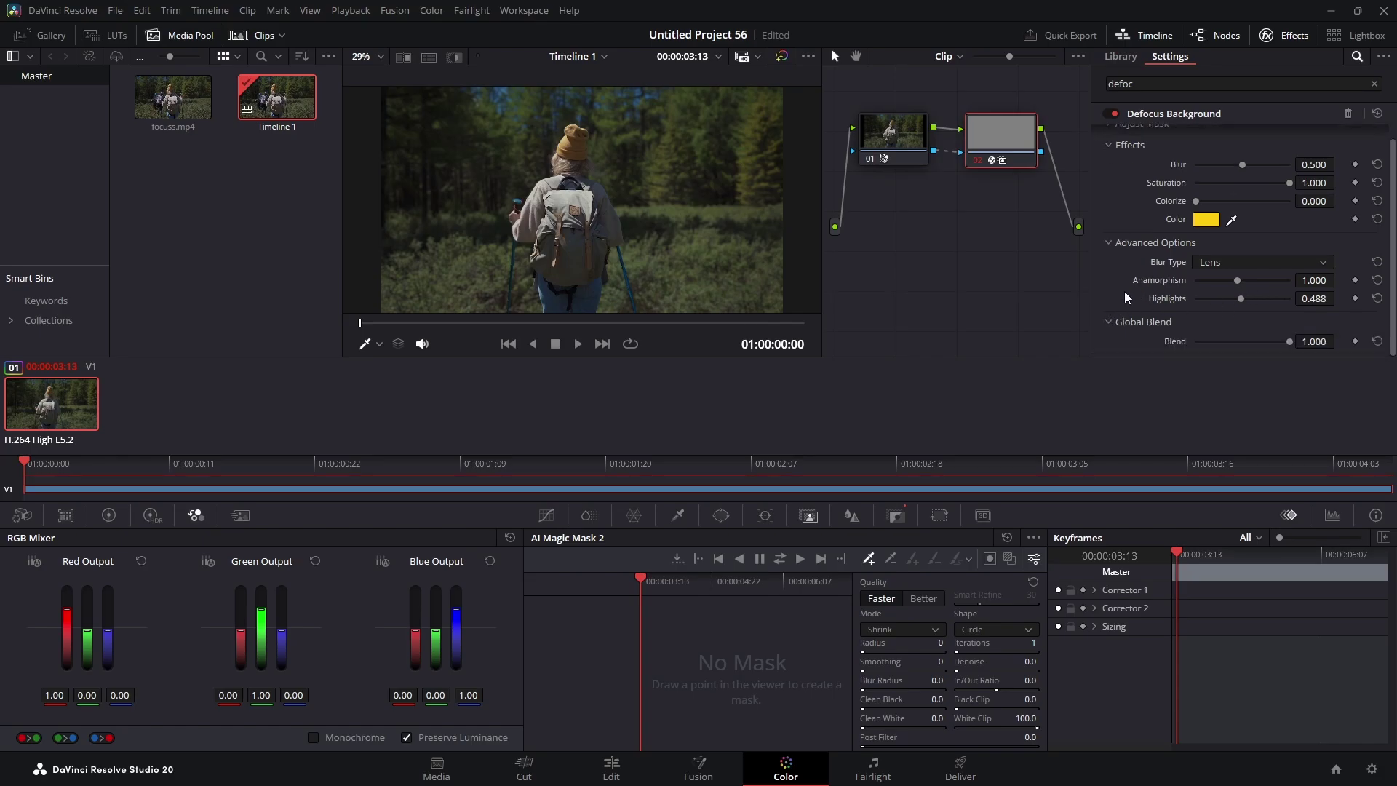
scroll(1207, 218, up, 1)
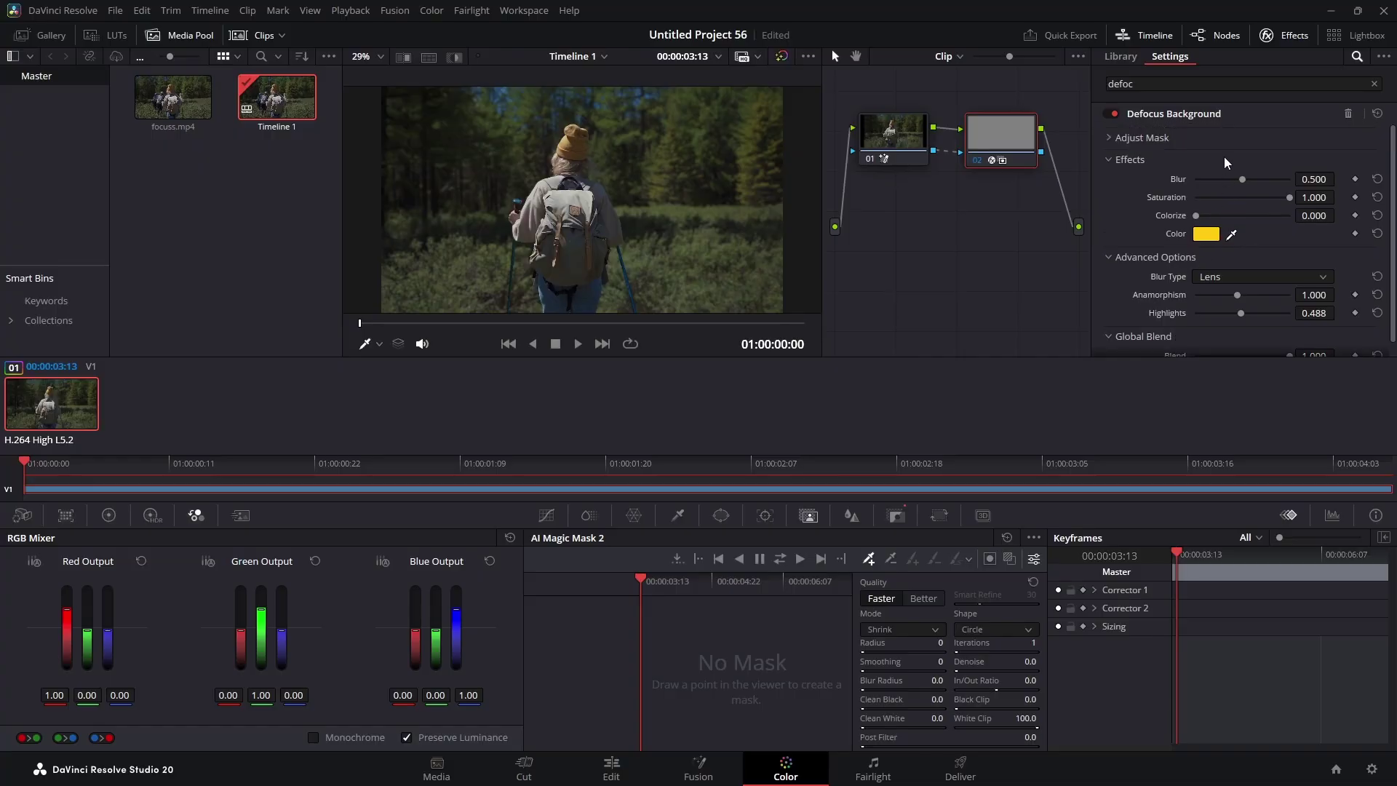
click(1107, 137)
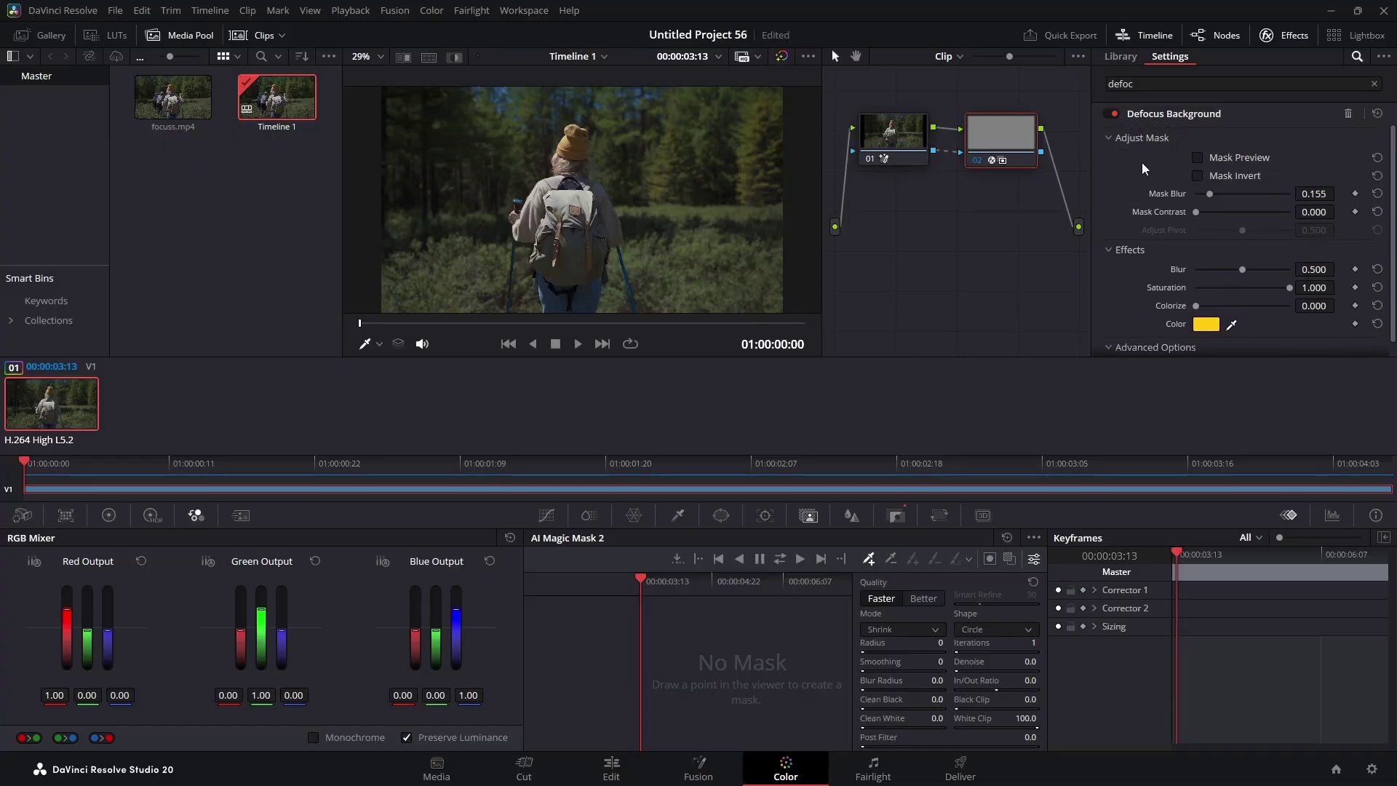
scroll(1206, 298, down, 5)
scroll(1205, 291, down, 1)
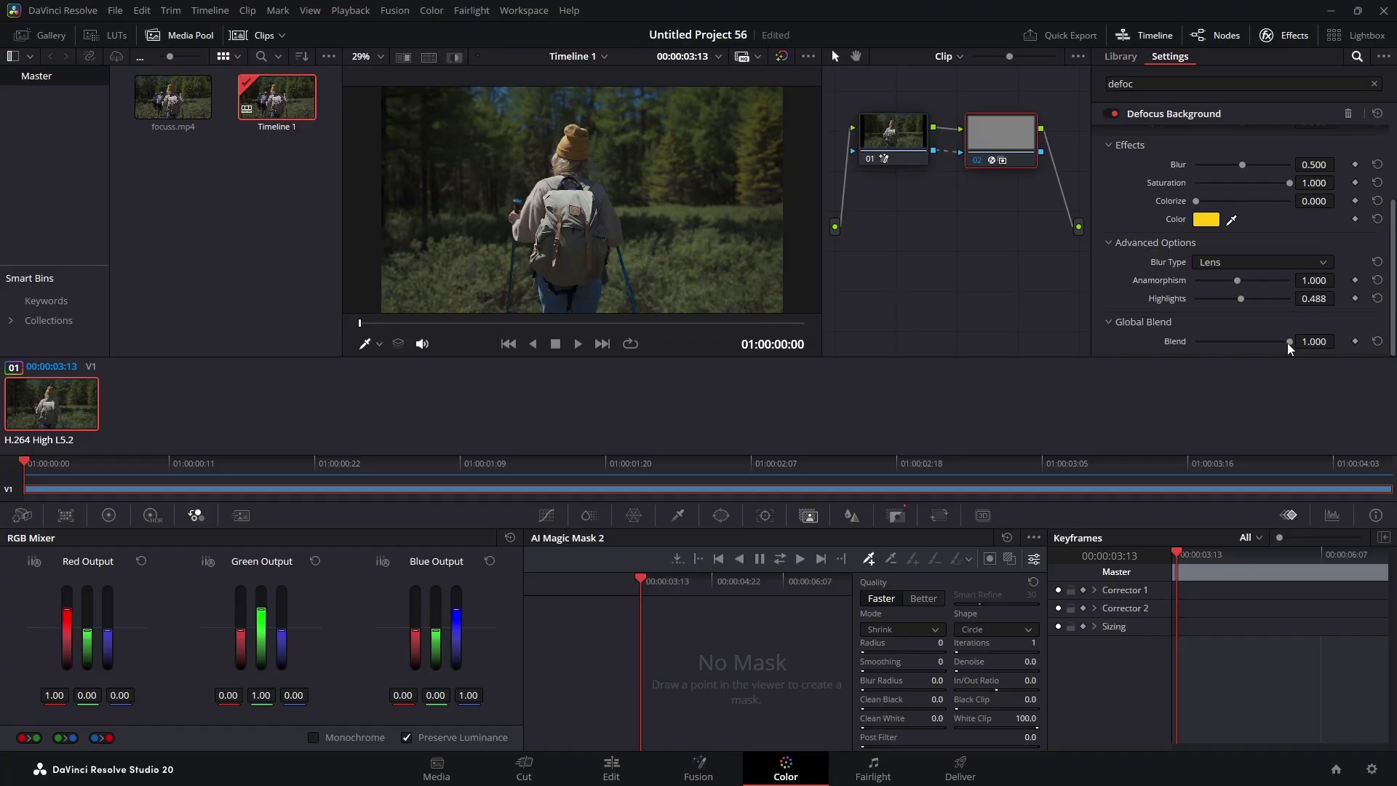
mouse_move(1289, 342)
mouse_down()
mouse_move(1210, 336)
mouse_move(1292, 333)
mouse_up()
scroll(1166, 248, up, 3)
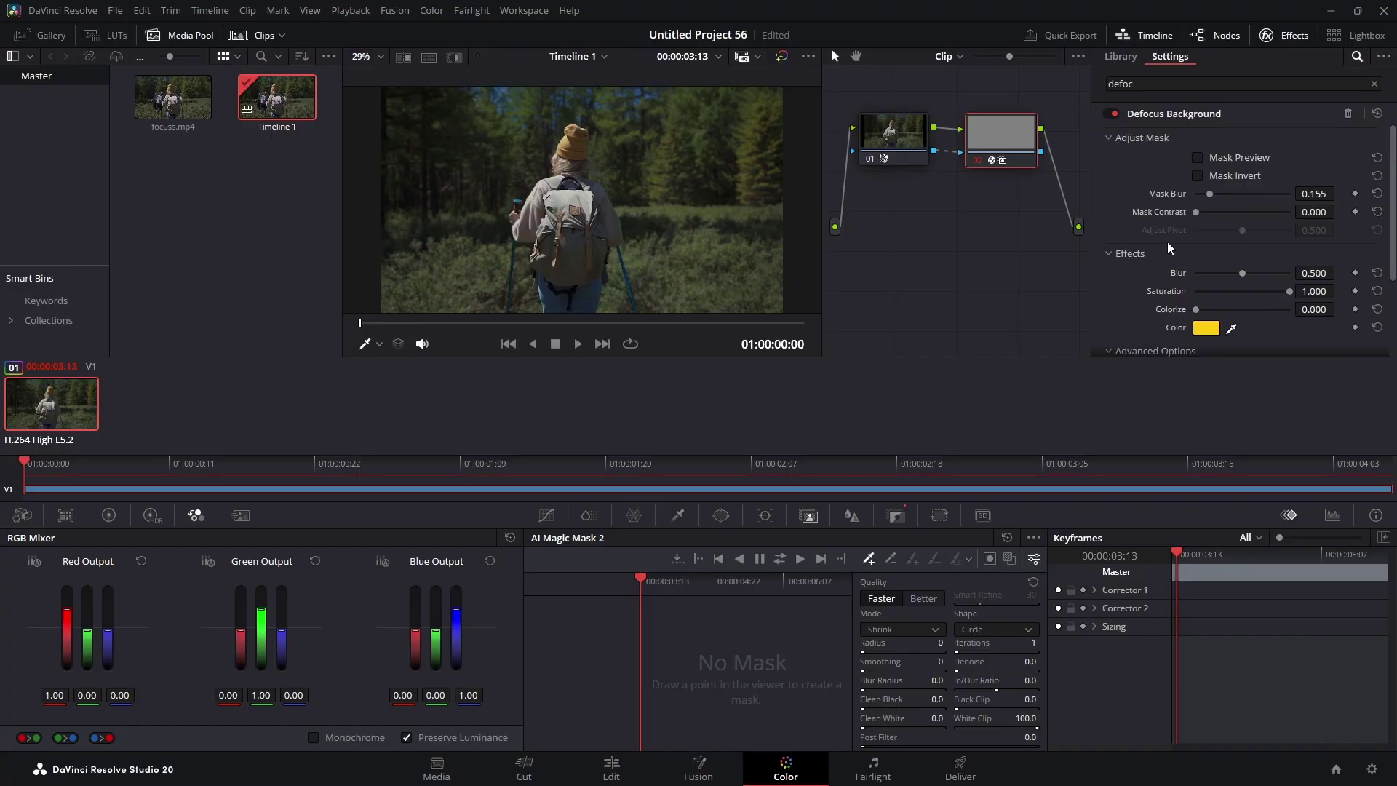
click(1197, 175)
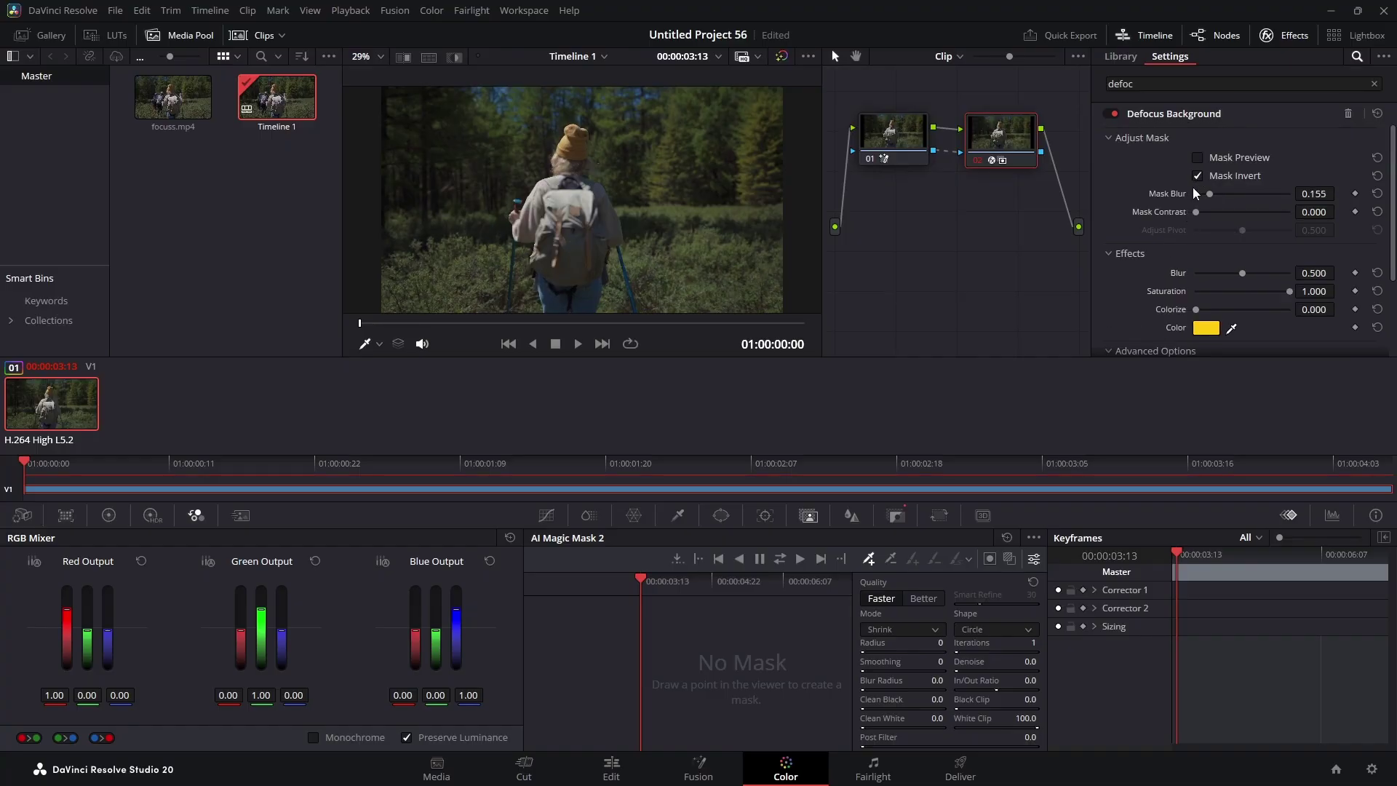
Step: Tune Mask Blur to 0.636 and Contrast to 0.101, raise Blur to 0.899, and return to Edit
click(1198, 157)
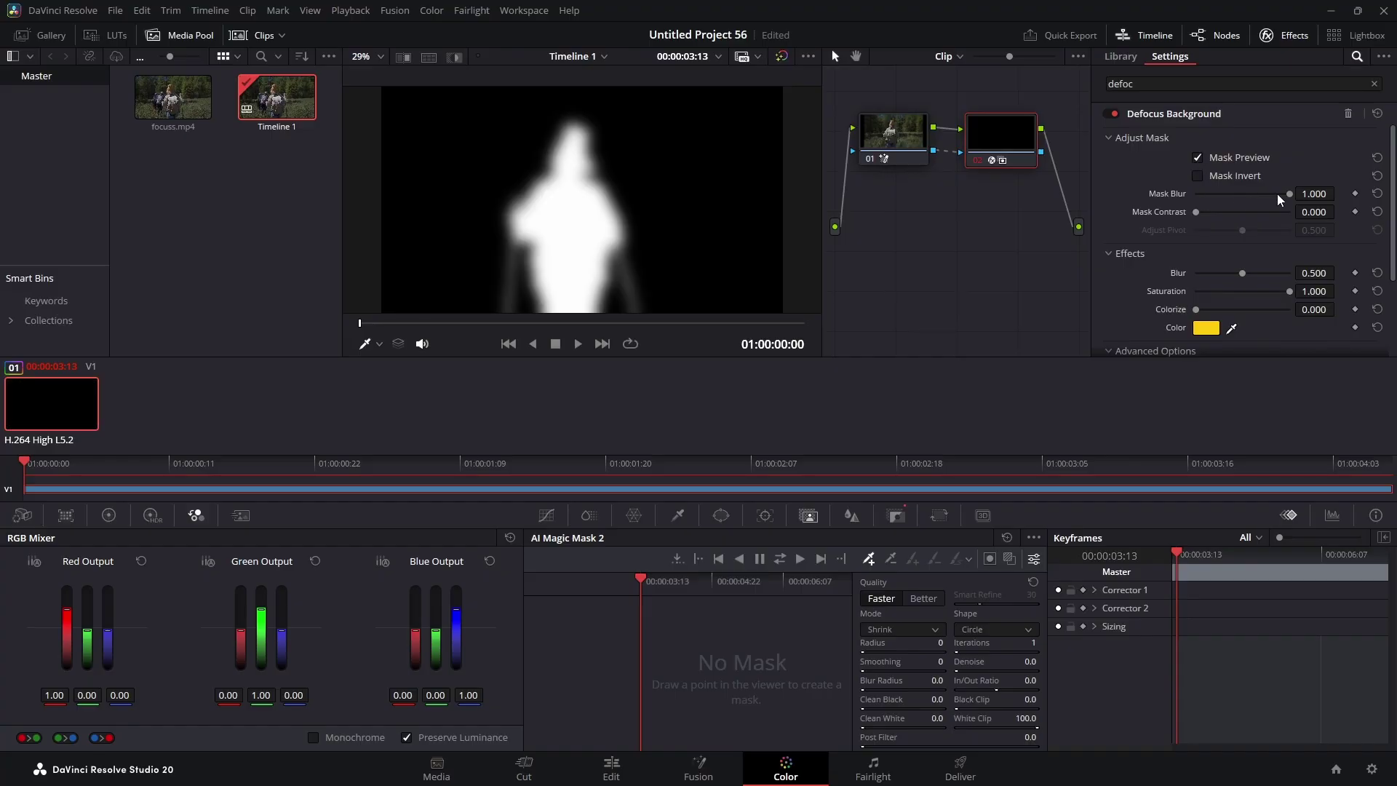
drag(1289, 192, 1204, 212)
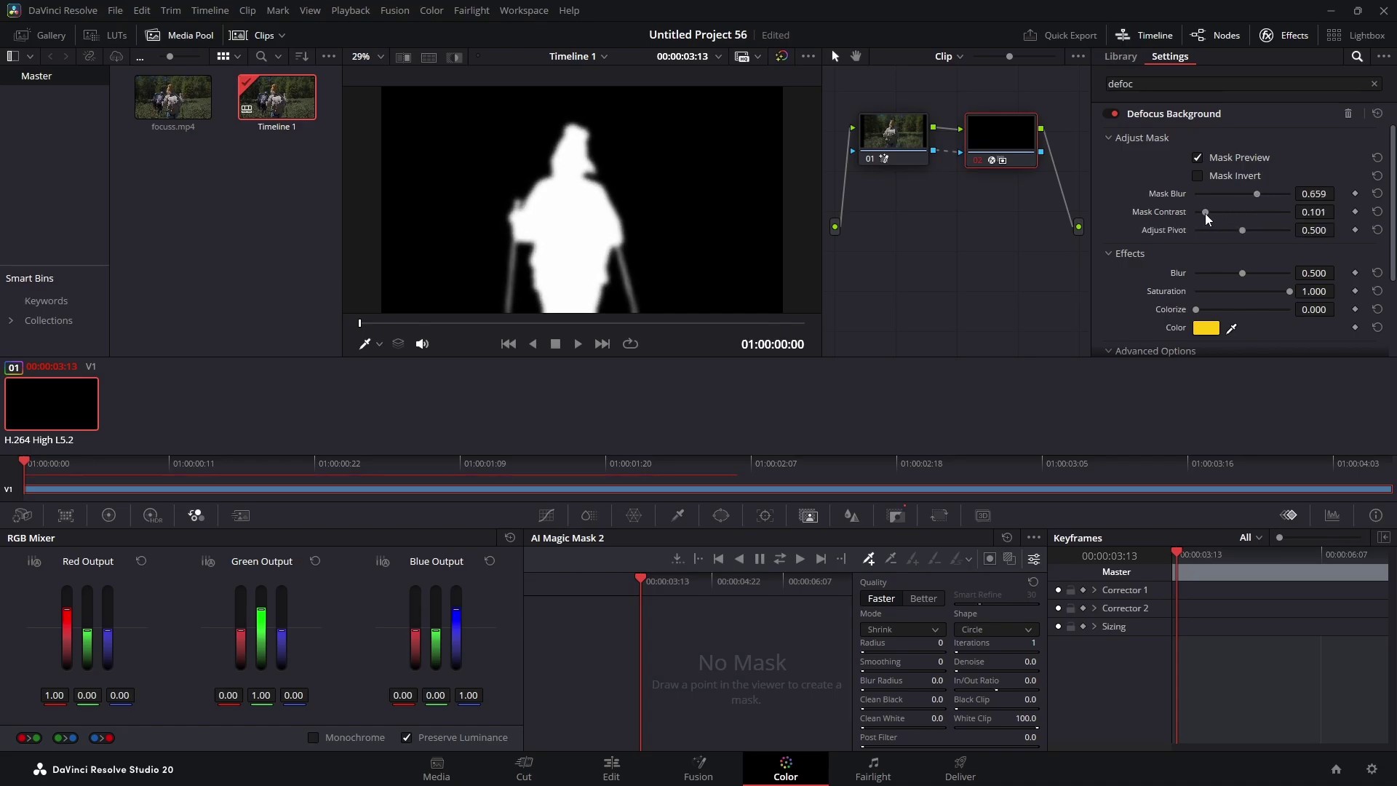
click(1197, 157)
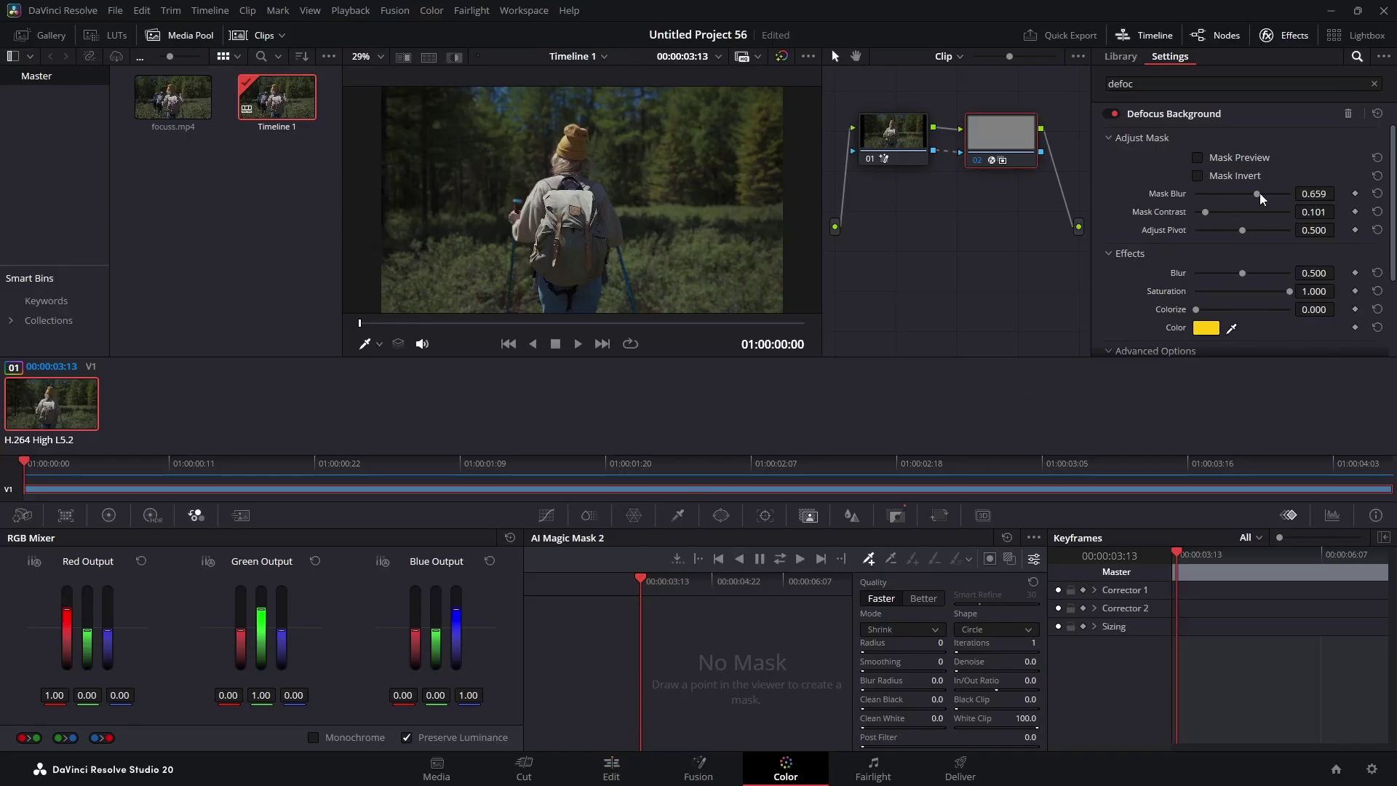
mouse_move(1257, 193)
mouse_down()
mouse_move(1274, 194)
mouse_move(1255, 195)
mouse_up()
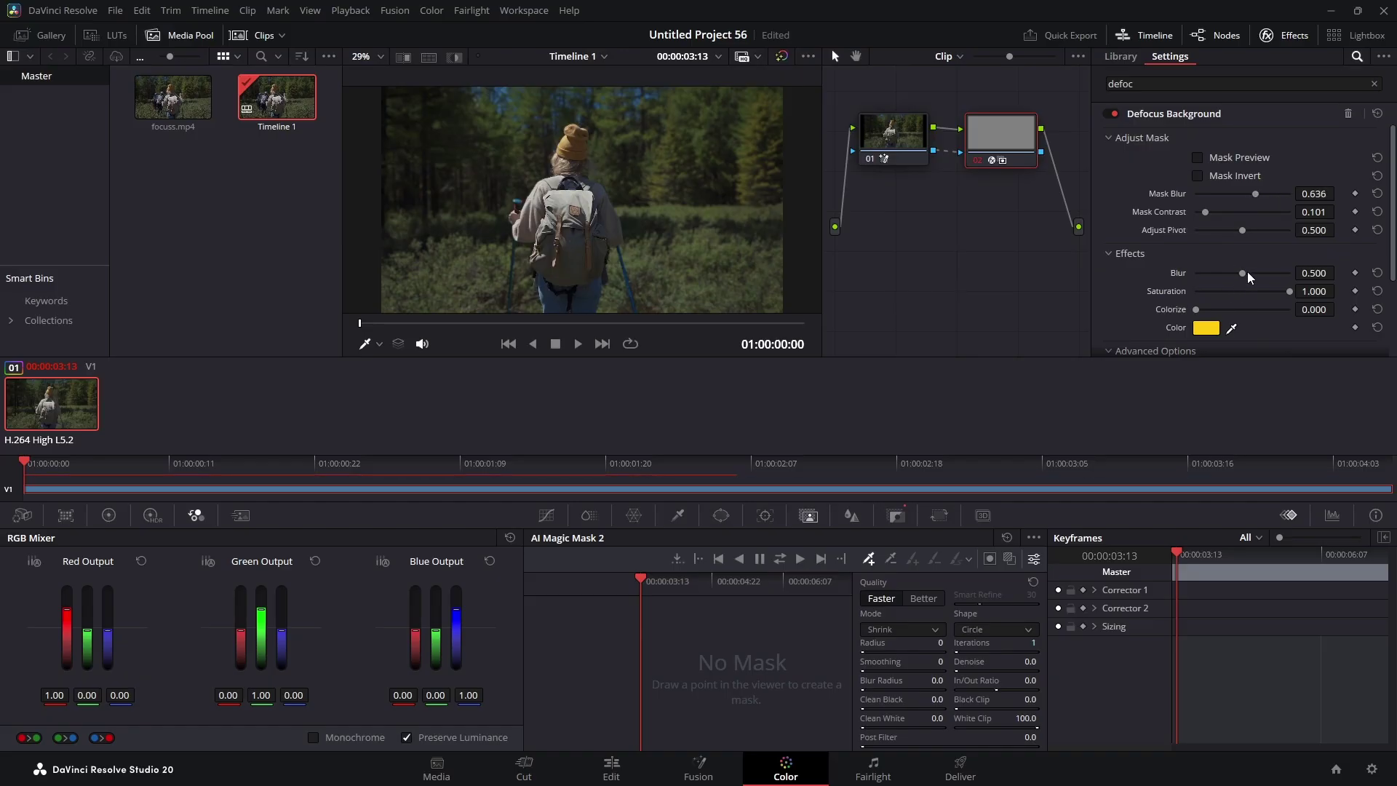
drag(1250, 275, 1274, 274)
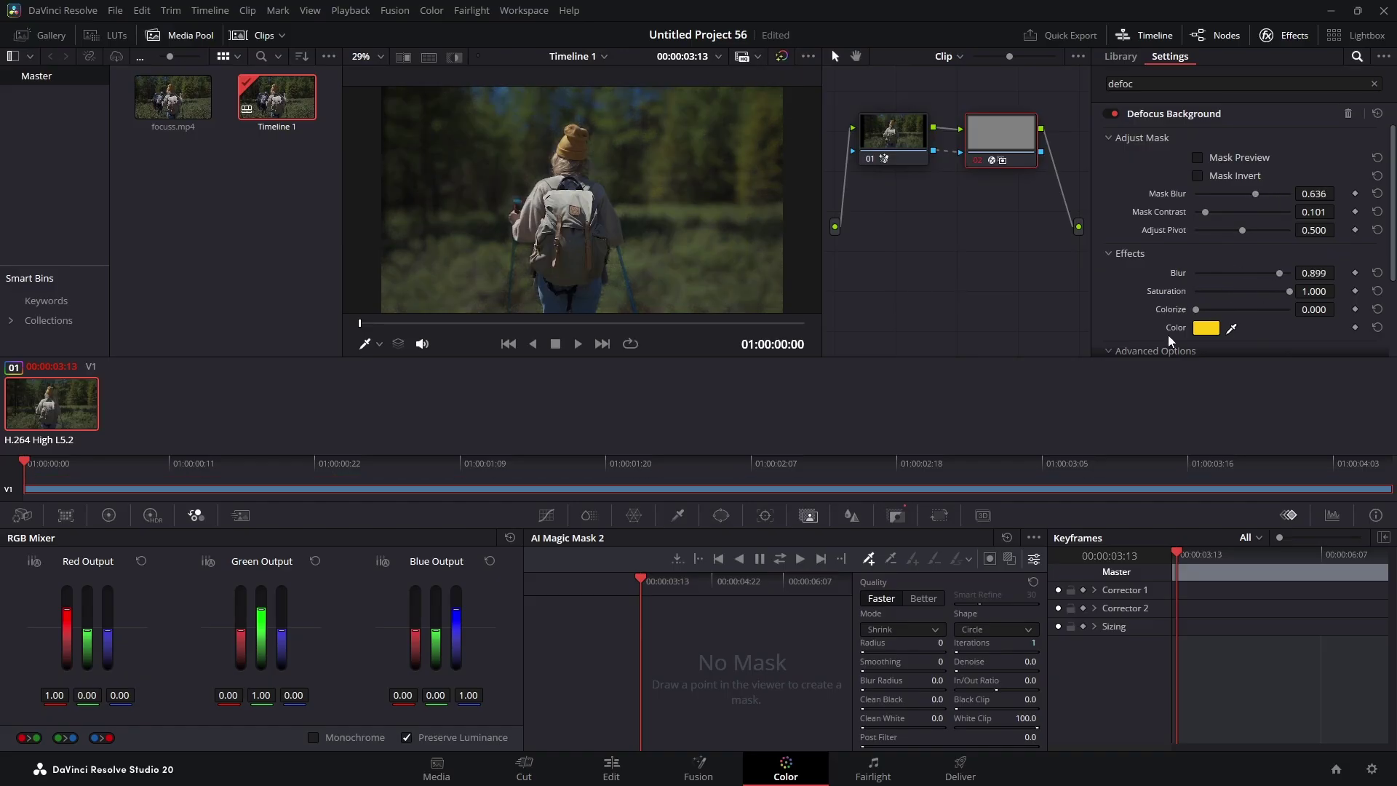
click(611, 766)
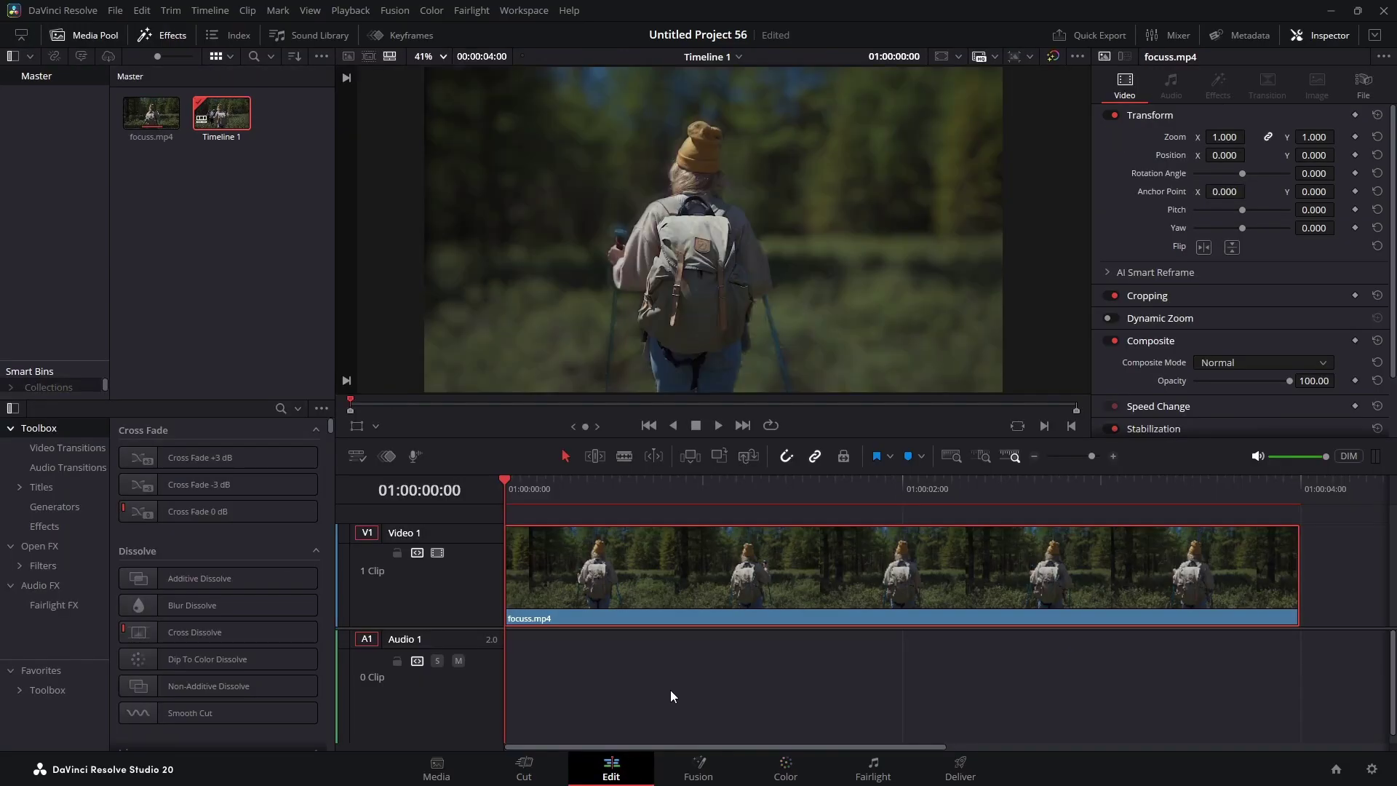
Step: Play focuss.mp4 from its first frame to check the sharp hiker against the blurred forest, then stop
click(717, 425)
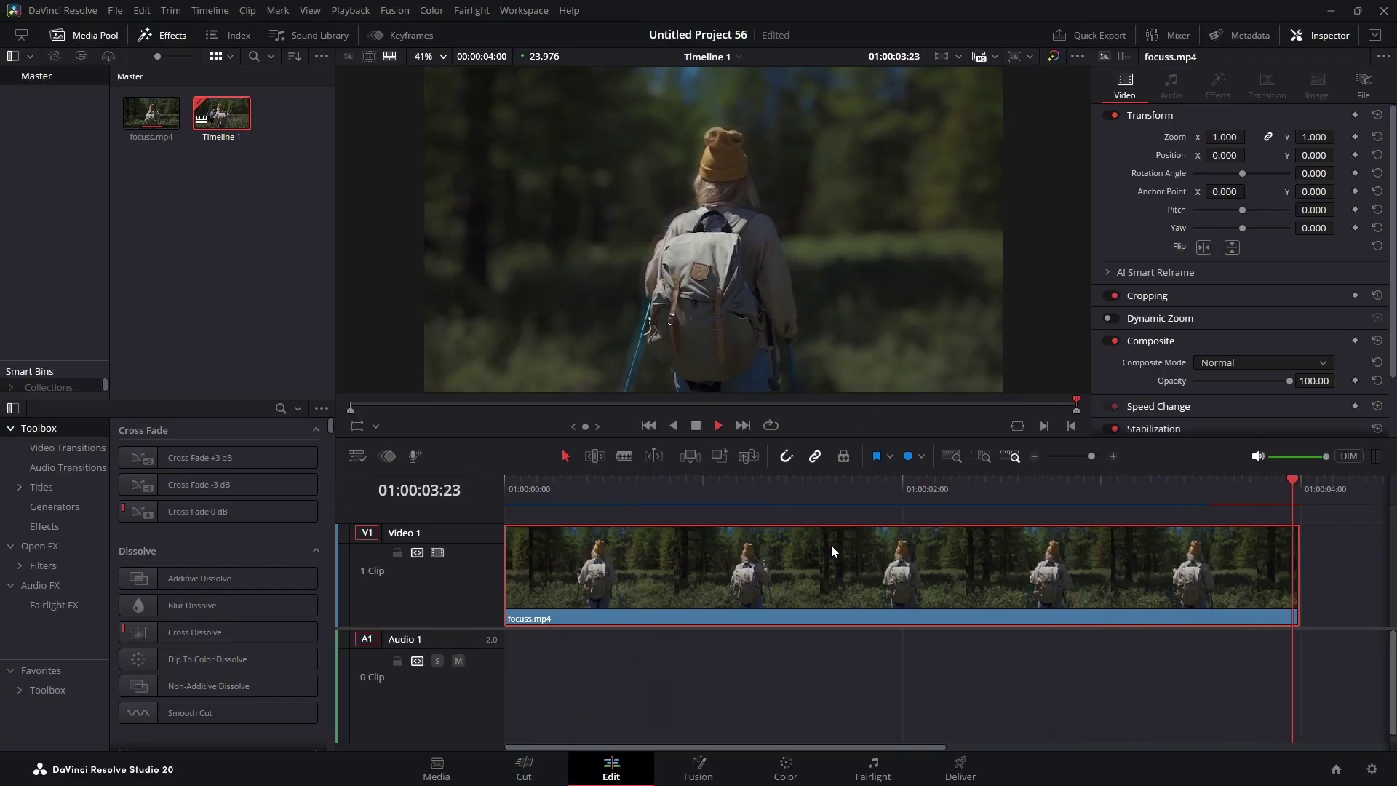
click(643, 428)
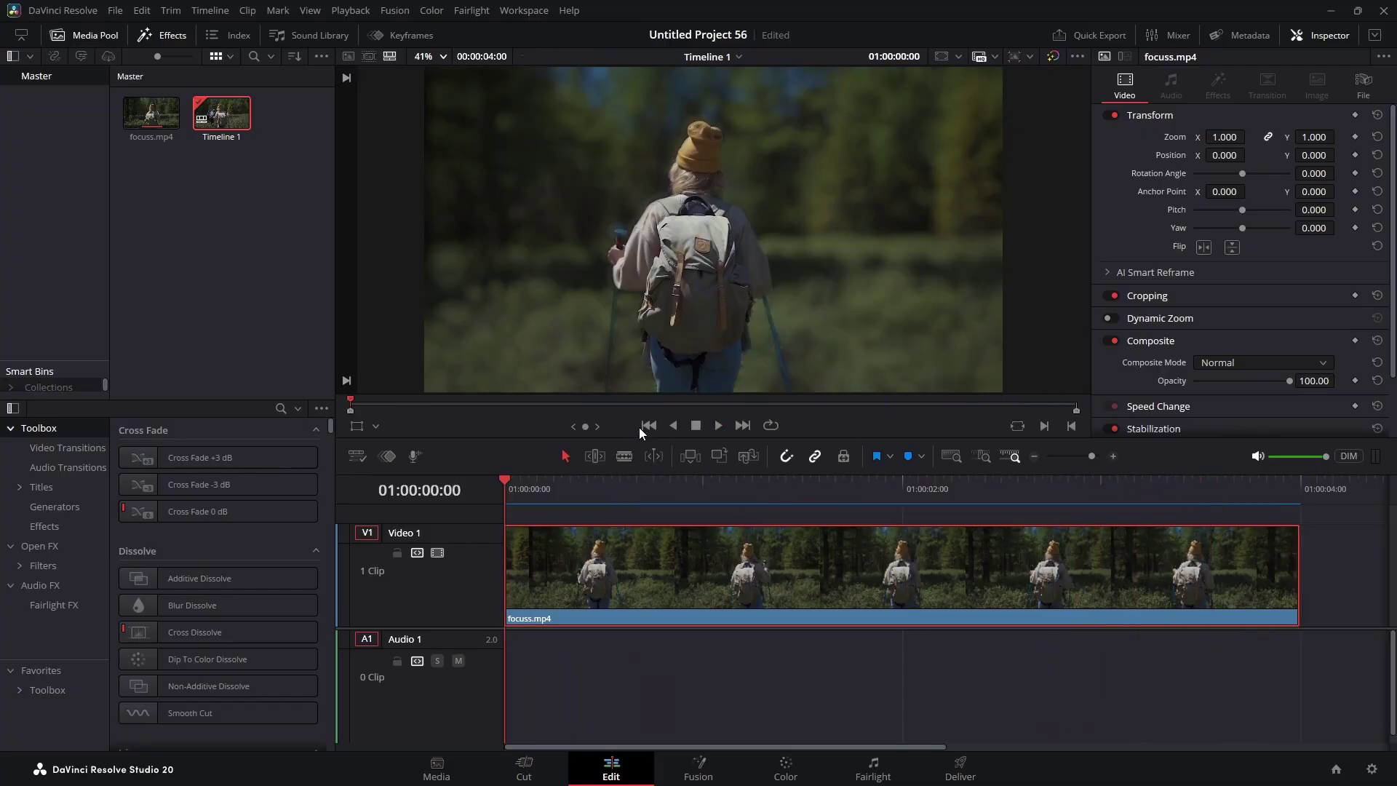
click(718, 426)
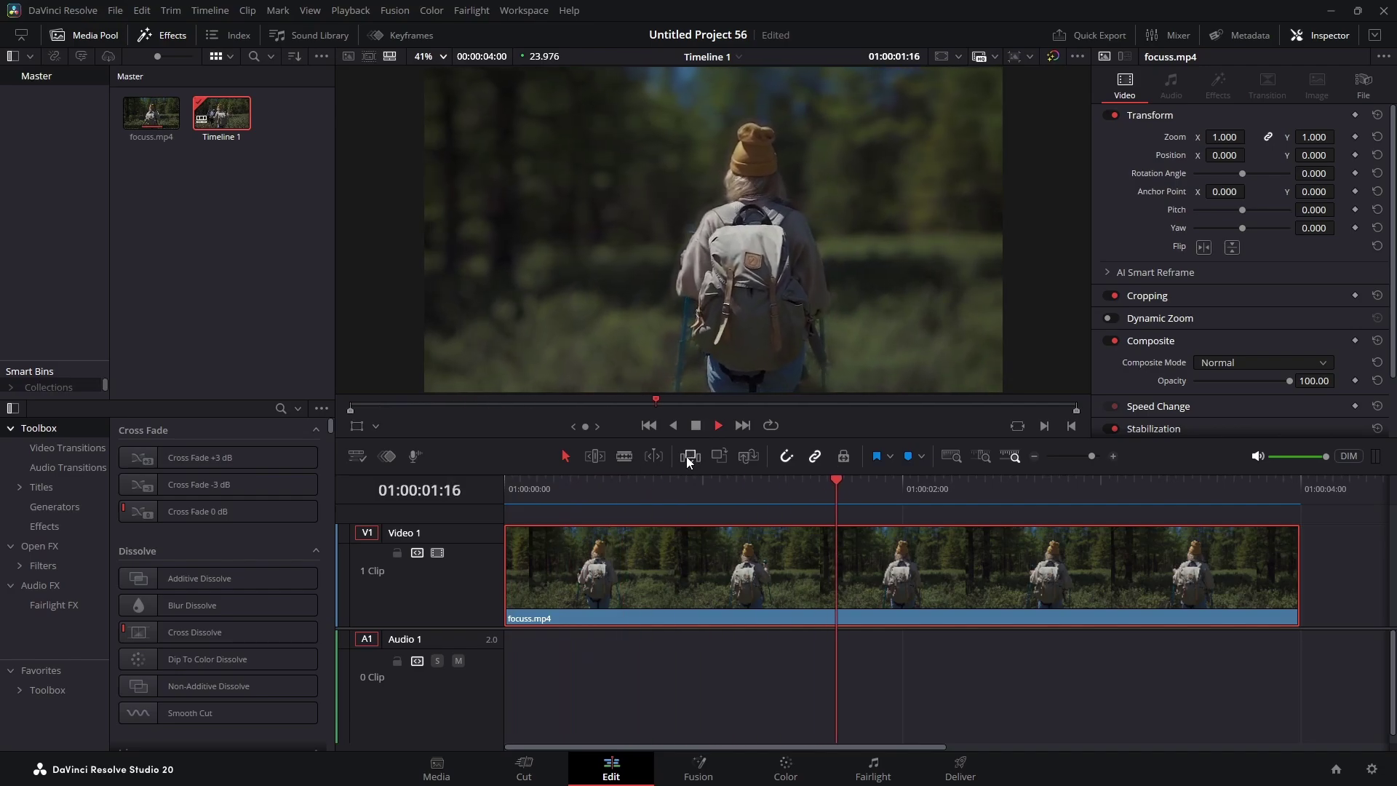
click(694, 425)
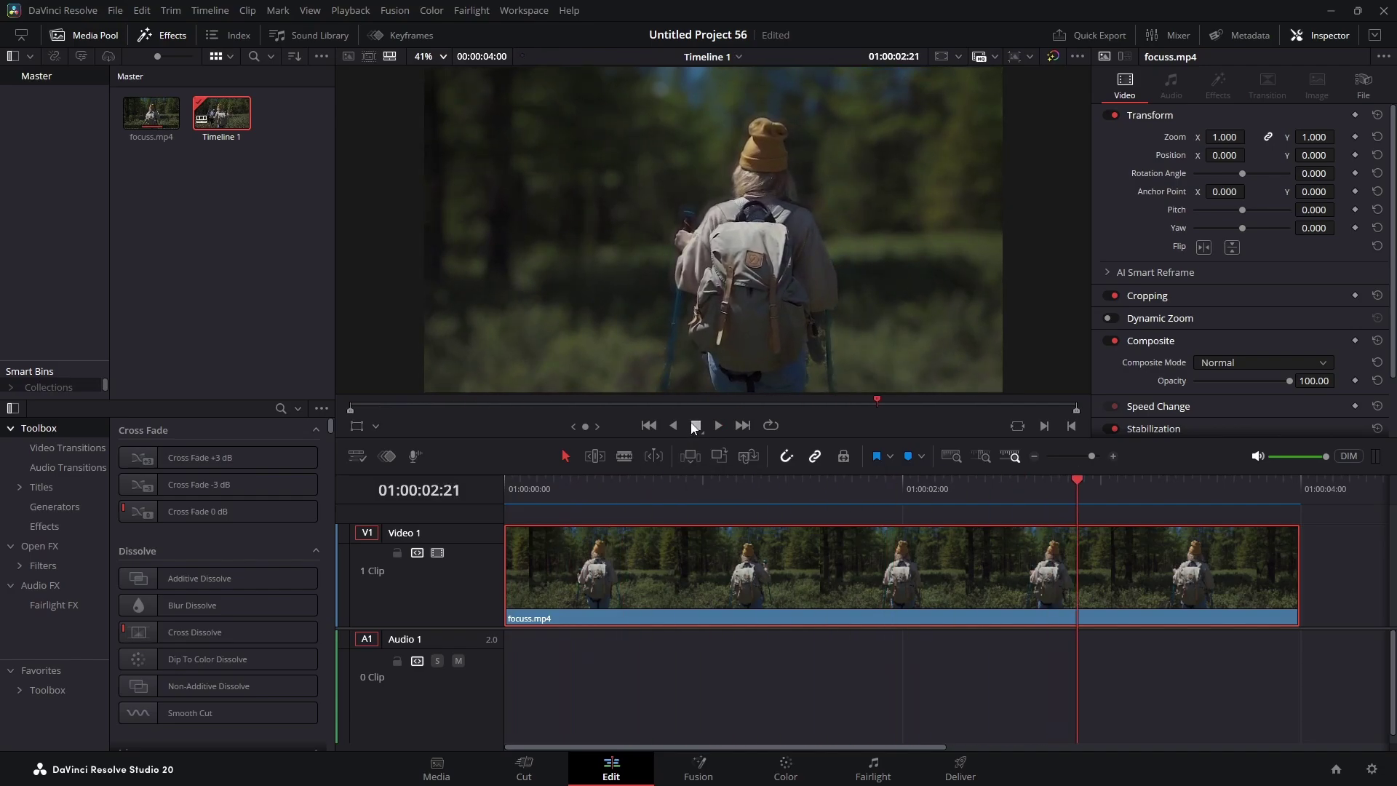